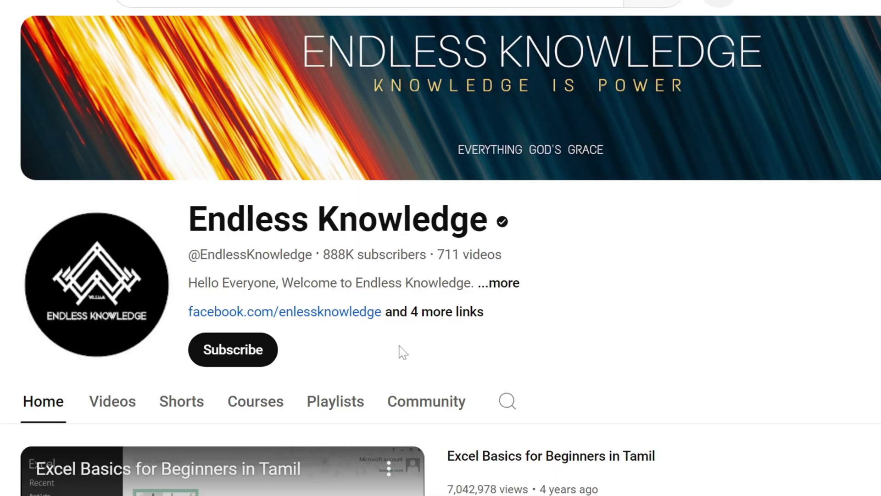
# Subscribe to the Endless Knowledge channel and open its notification options.
pyautogui.click(270, 361)
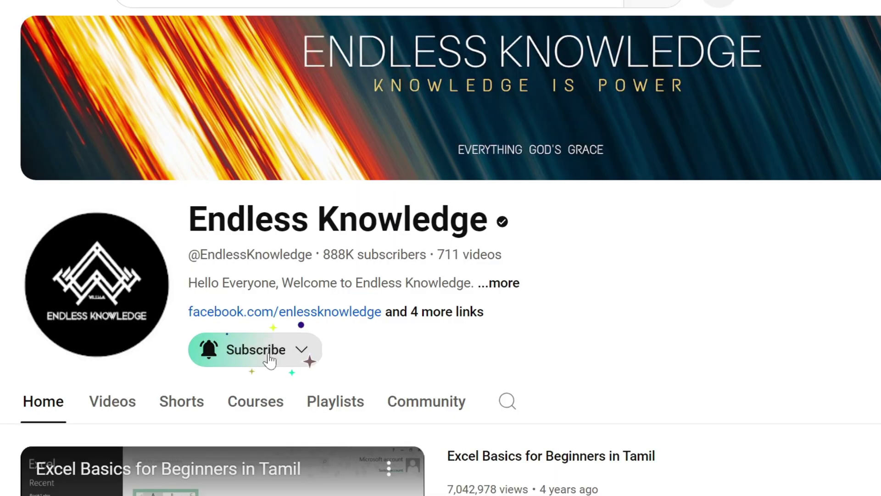
pyautogui.click(310, 349)
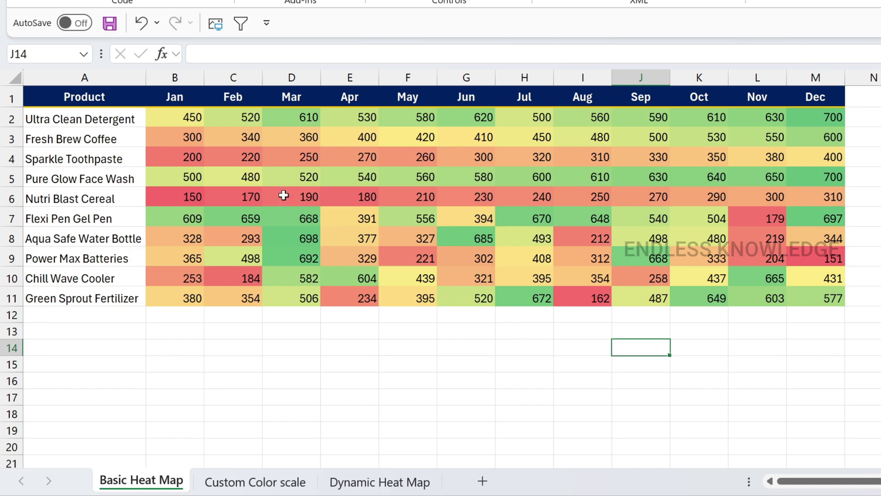
# Examine how the coloured heat map shades the monthly product values on the Basic Heat Map sheet.
pyautogui.moveTo(179, 117); pyautogui.dragTo(831, 310)
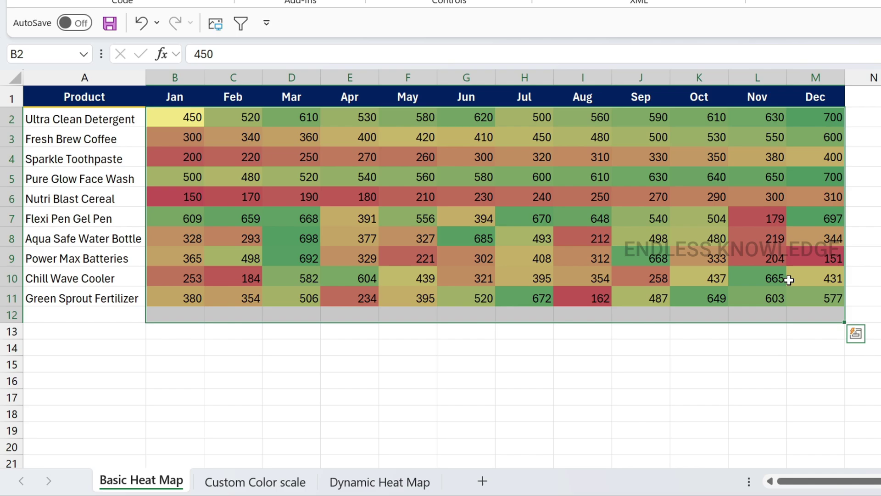
pyautogui.click(765, 278)
pyautogui.click(714, 278)
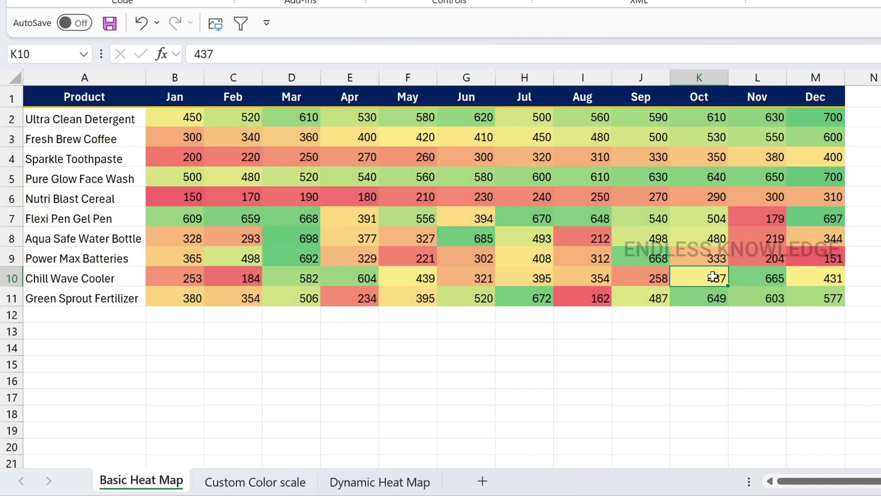
pyautogui.click(767, 253)
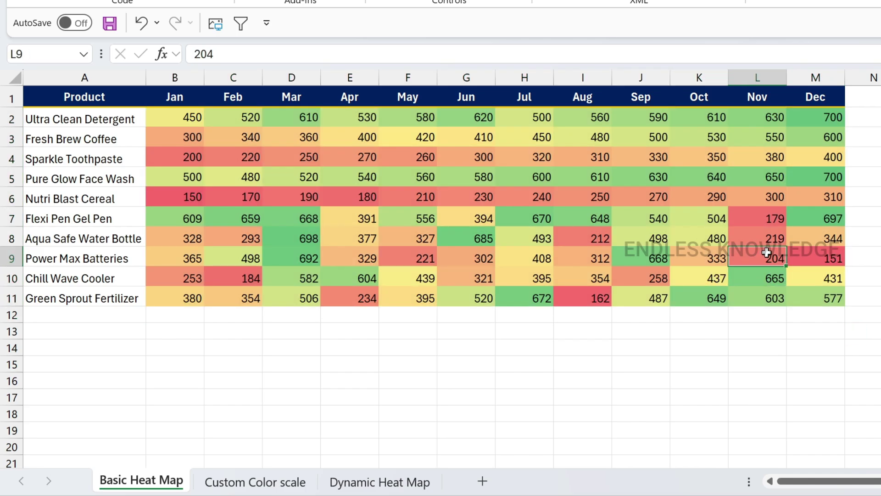
pyautogui.moveTo(350, 160); pyautogui.dragTo(694, 282)
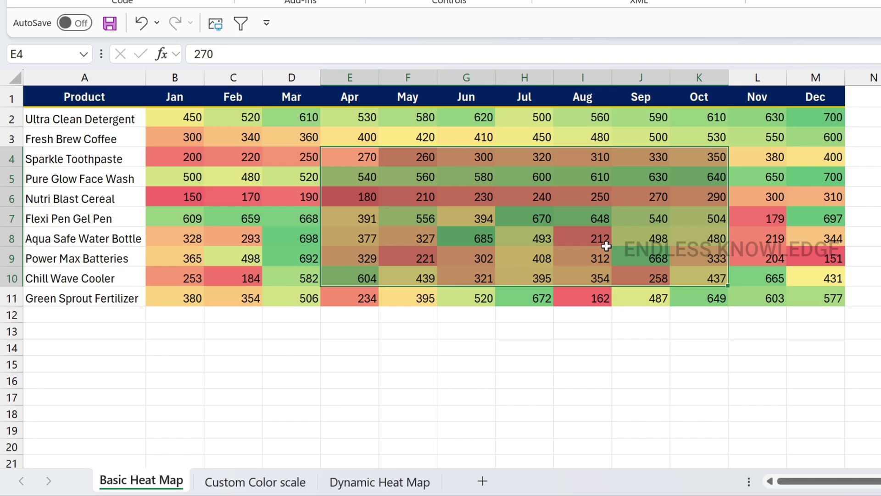
pyautogui.click(478, 139)
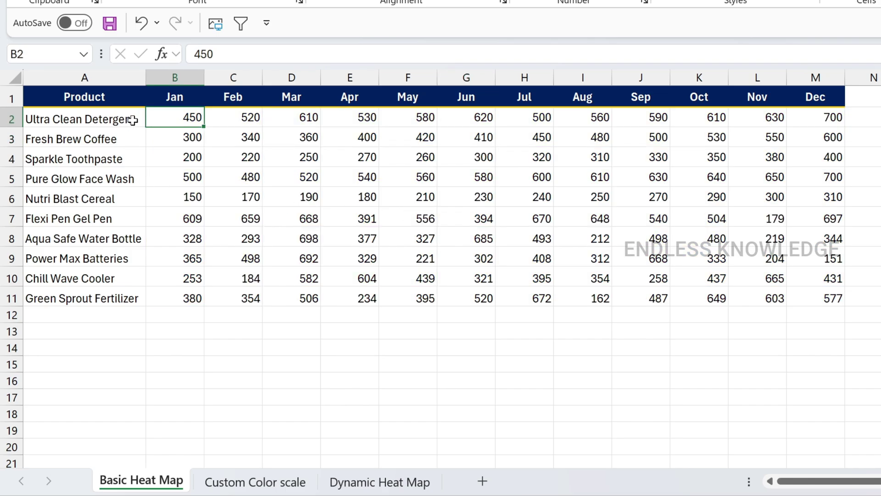
# Review the unformatted product names in column A and their January to December values on the Basic Heat Map sheet.
pyautogui.moveTo(129, 117); pyautogui.dragTo(128, 293)
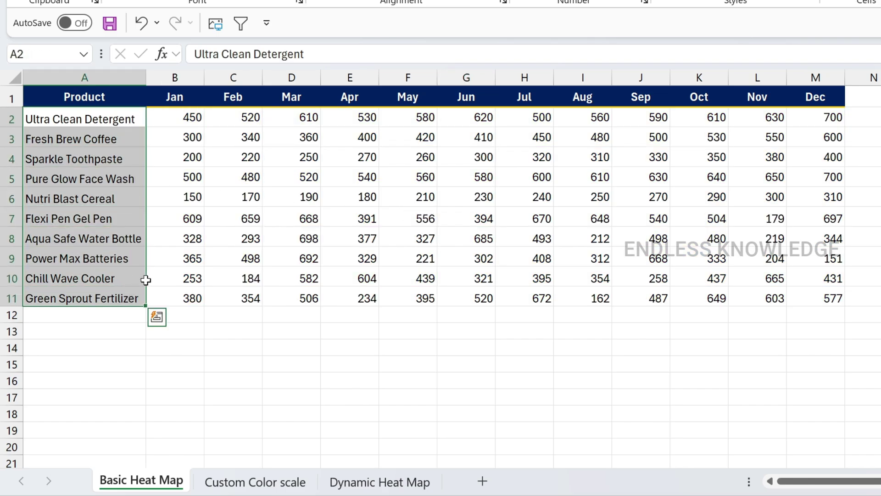
pyautogui.moveTo(186, 119); pyautogui.dragTo(806, 121)
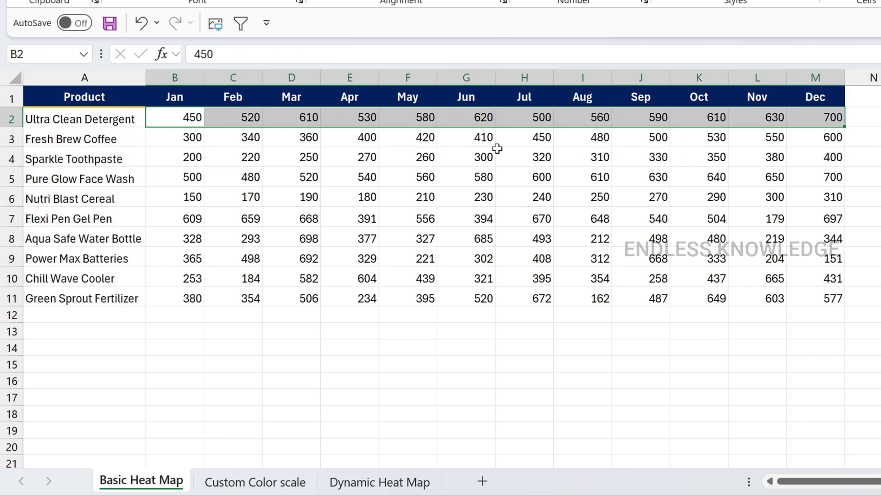
pyautogui.click(140, 121)
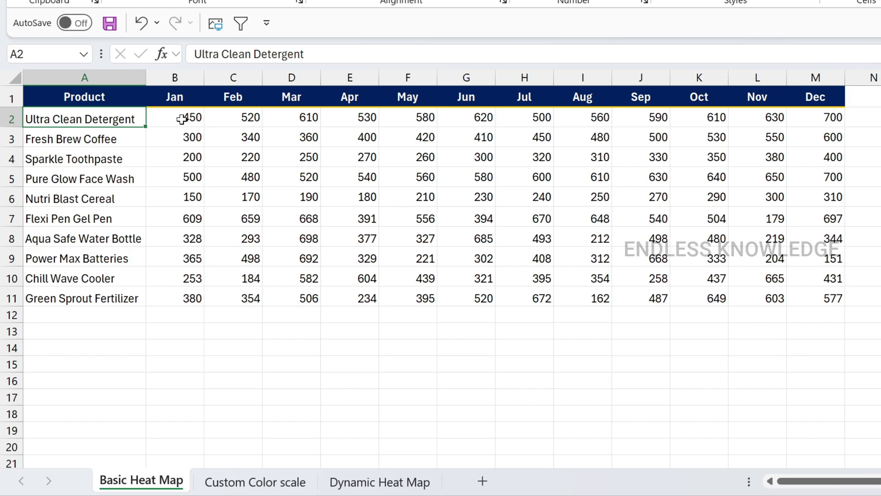
pyautogui.click(381, 159)
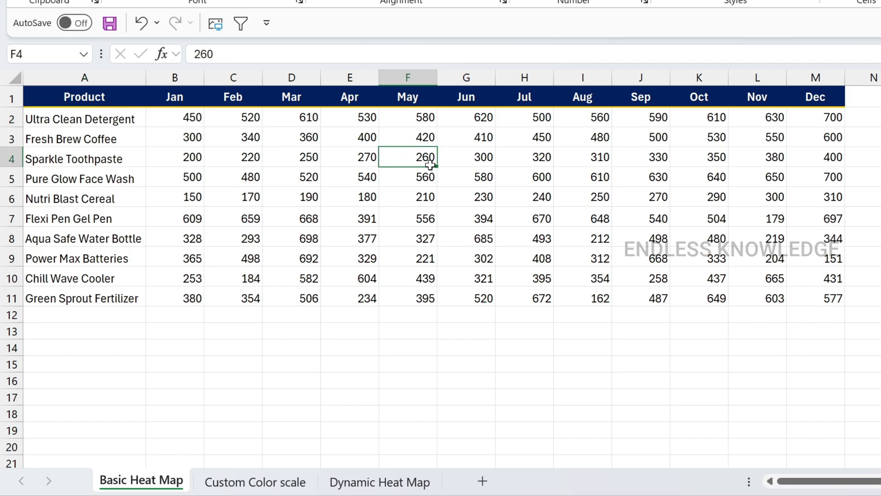
pyautogui.click(628, 199)
pyautogui.click(651, 233)
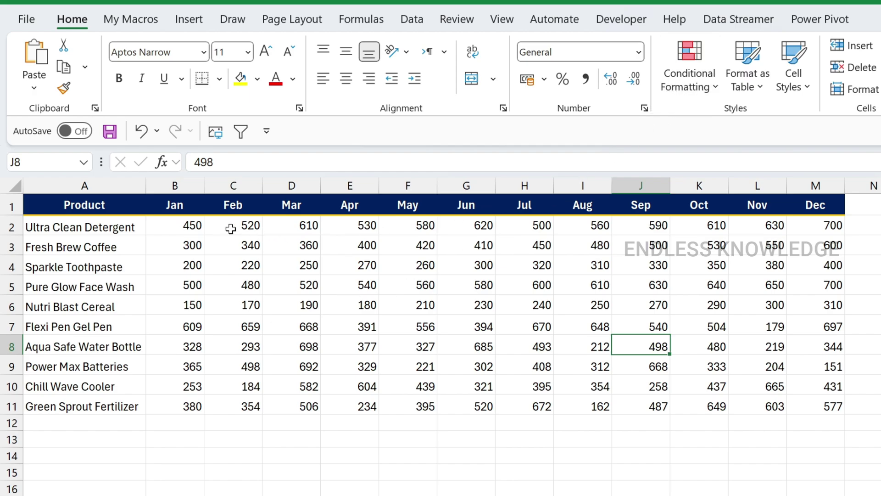
# Apply the Green - Yellow - Red Color Scale conditional formatting to the monthly values in B2:M11.
pyautogui.moveTo(176, 225)
pyautogui.mouseDown()
pyautogui.moveTo(384, 230)
pyautogui.moveTo(723, 308)
pyautogui.moveTo(800, 398)
pyautogui.mouseUp()
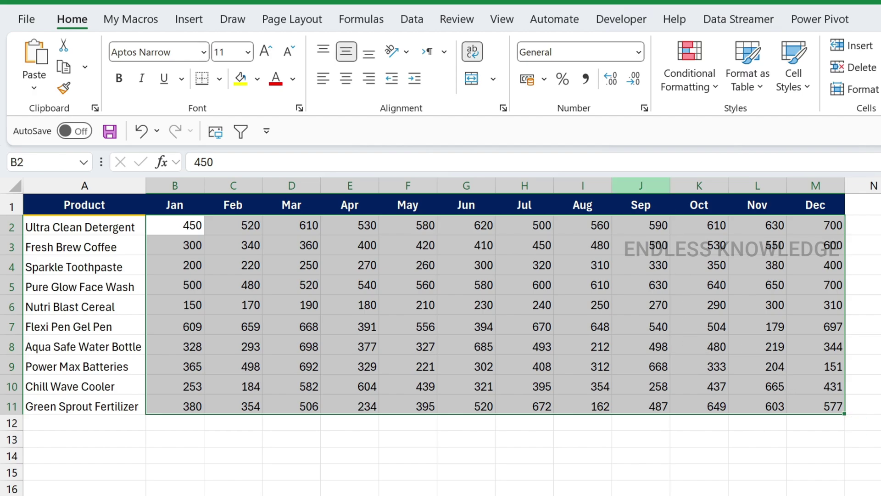
pyautogui.click(692, 87)
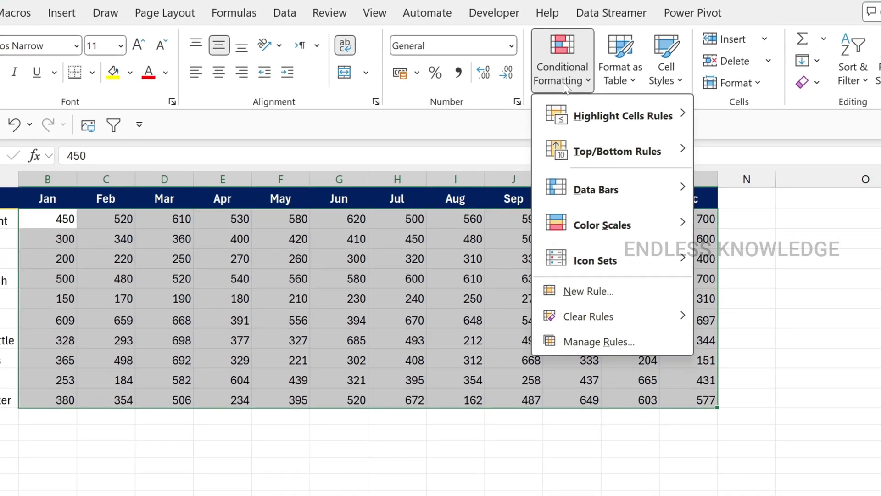
pyautogui.moveTo(565, 233)
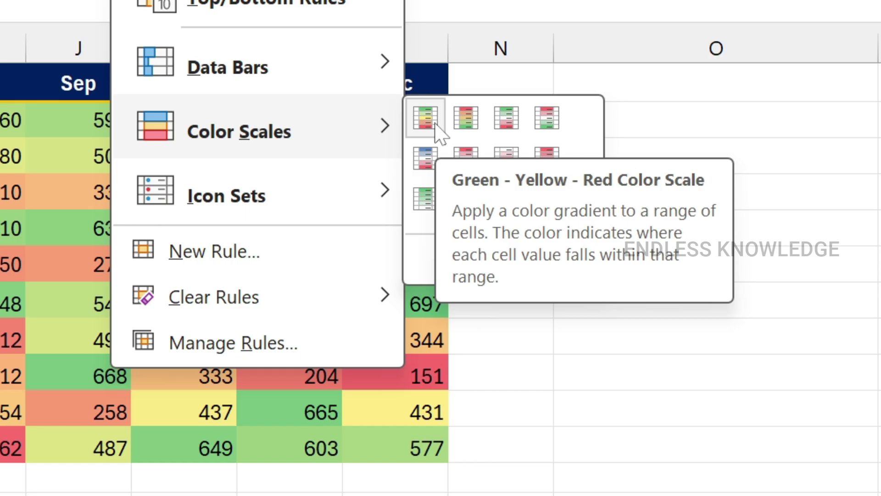
pyautogui.click(435, 123)
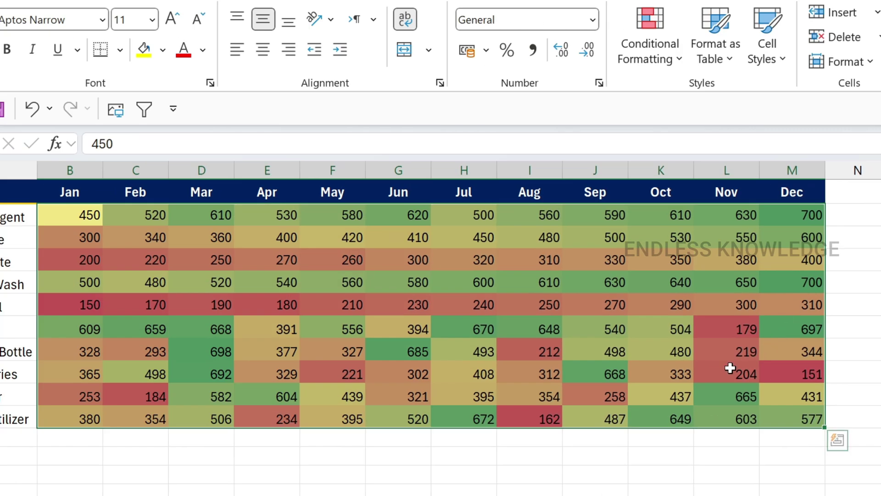
pyautogui.click(728, 370)
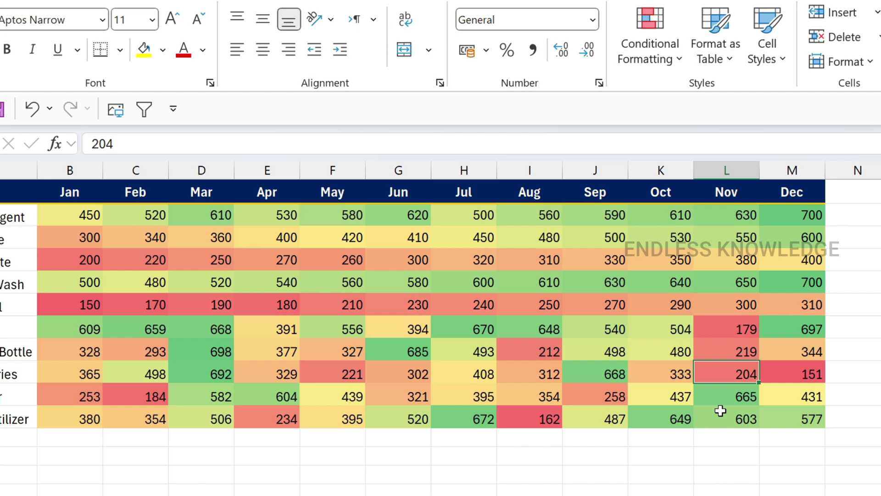
# Undo the color scale to view the plain numbers, and restore it on B2:M11.
pyautogui.hotkey('ctrl', 'z')
pyautogui.click(543, 456)
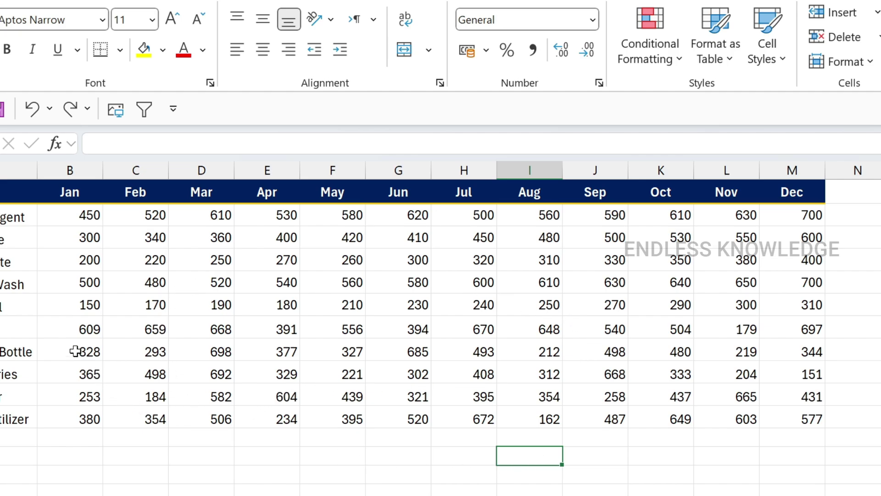
pyautogui.click(80, 327)
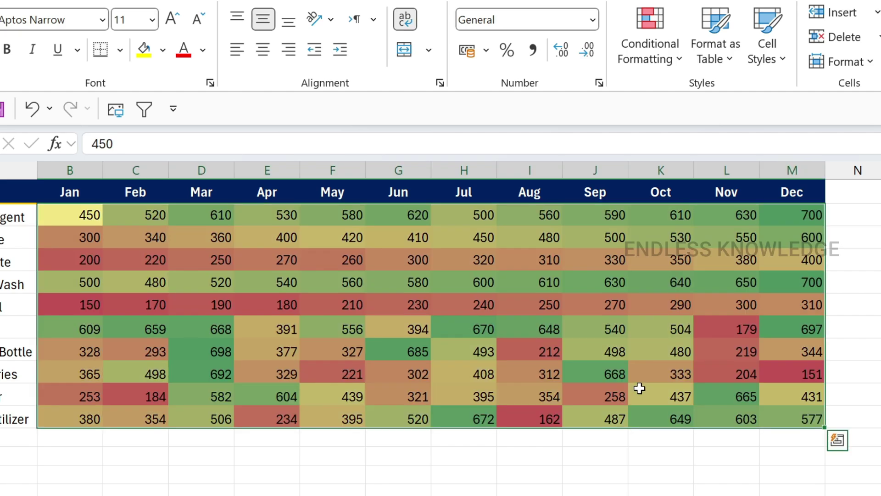
# Compare the heat map's shading of November cells L7:L9, March cells D7:D9 and December cell M2.
pyautogui.click(514, 374)
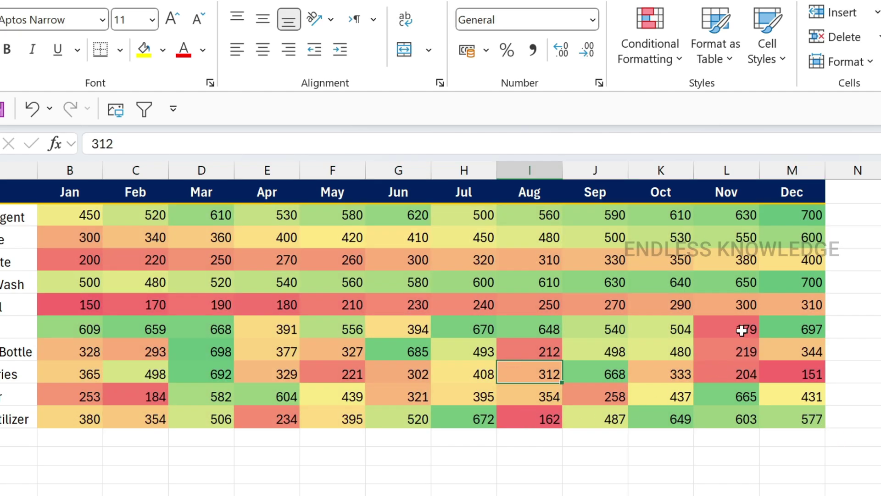
pyautogui.moveTo(744, 329); pyautogui.dragTo(733, 377)
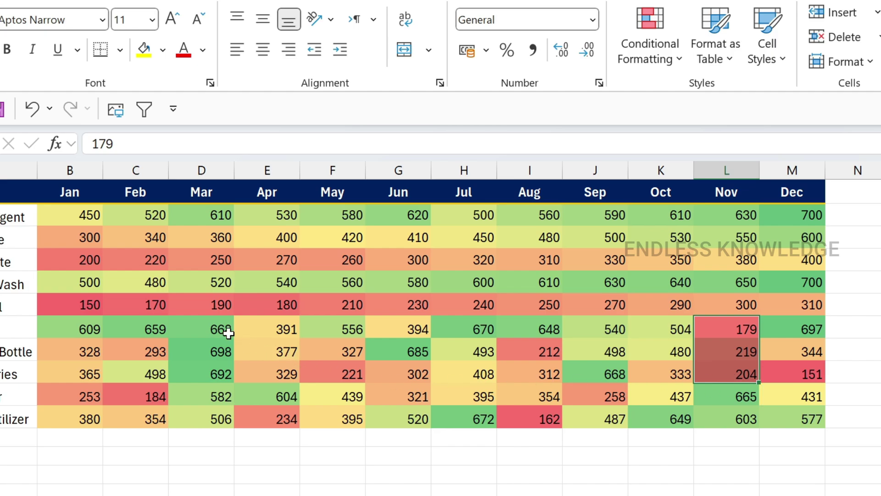
pyautogui.moveTo(226, 329); pyautogui.dragTo(224, 372)
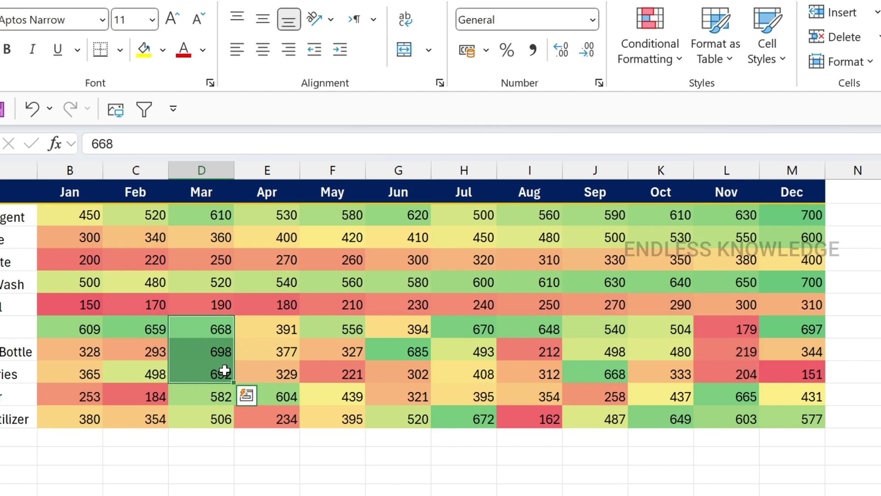
pyautogui.click(343, 353)
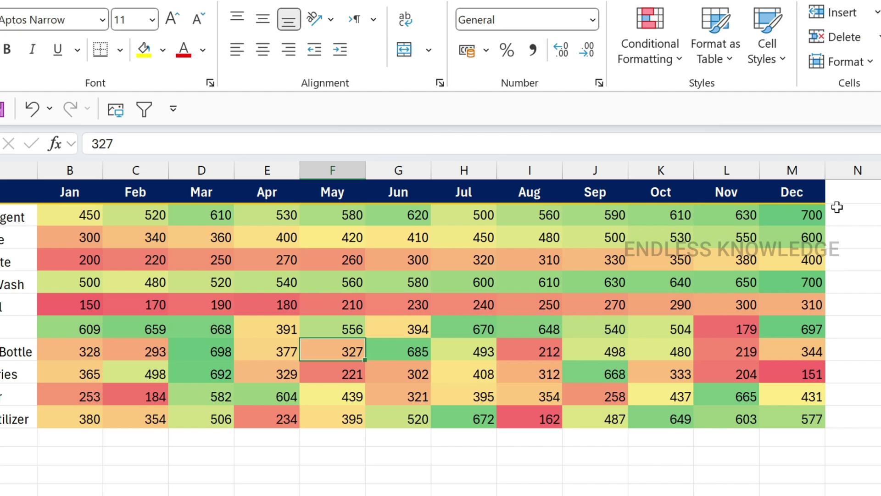
pyautogui.click(818, 214)
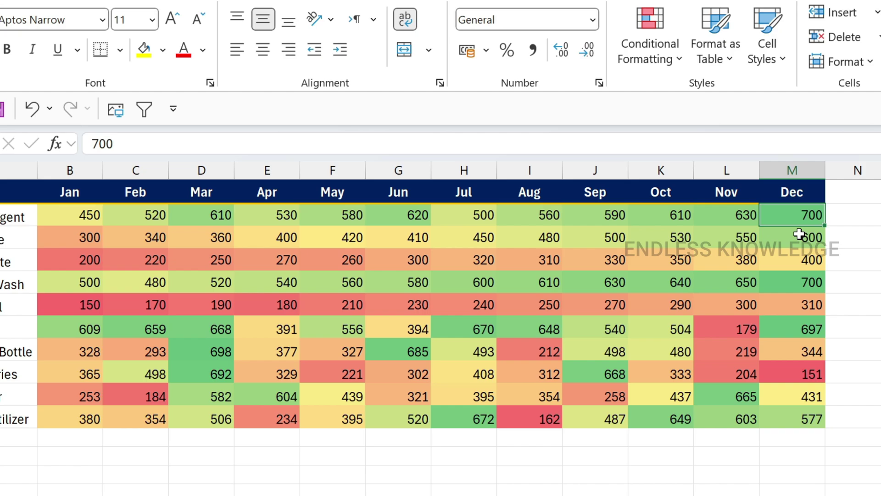
# Set Ultra Clean Detergent's January value in B2 to 800 to test the shading, and undo the change.
pyautogui.click(87, 219)
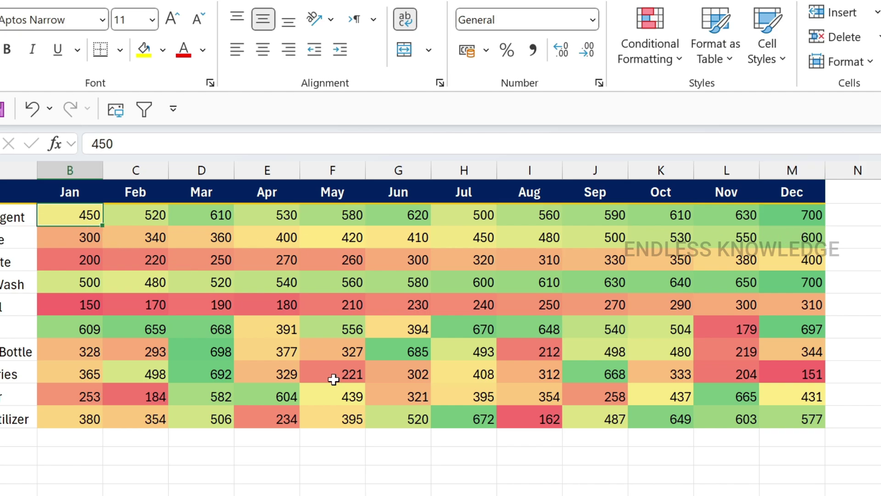
pyautogui.write('800')
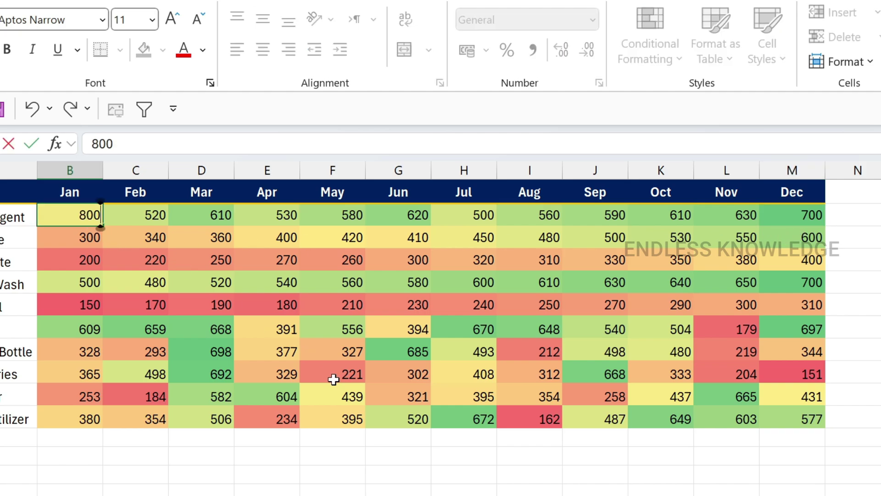
pyautogui.hotkey('ctrl', 'Return')
pyautogui.press('Return')
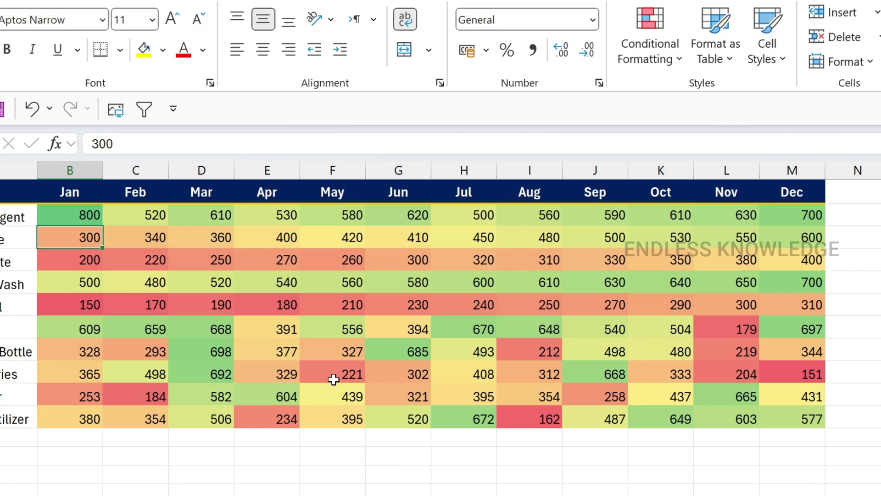
pyautogui.hotkey('ctrl', 'z')
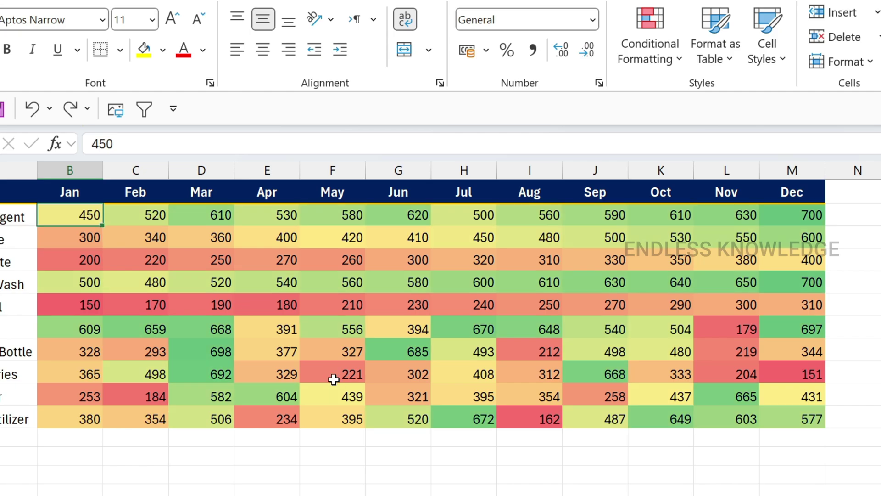
# Set Chill Wave Cooler's May value in F10 to 12 to test the shading, and undo the change.
pyautogui.click(346, 399)
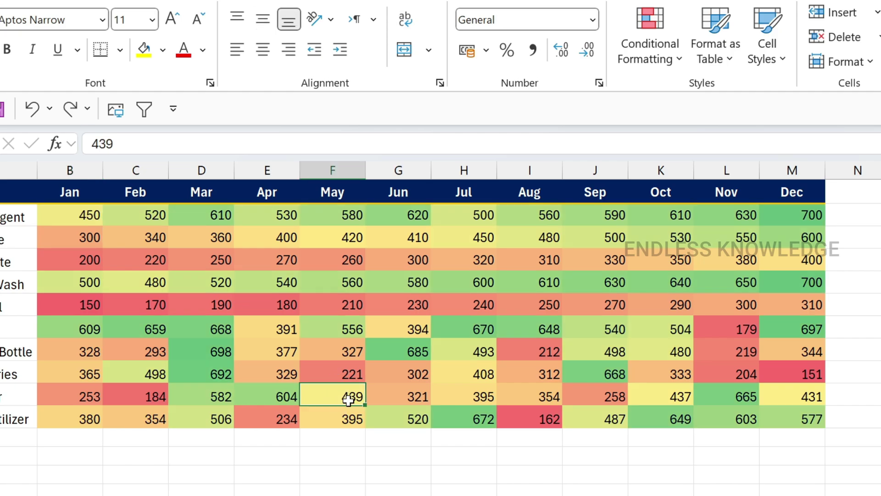
pyautogui.write('12')
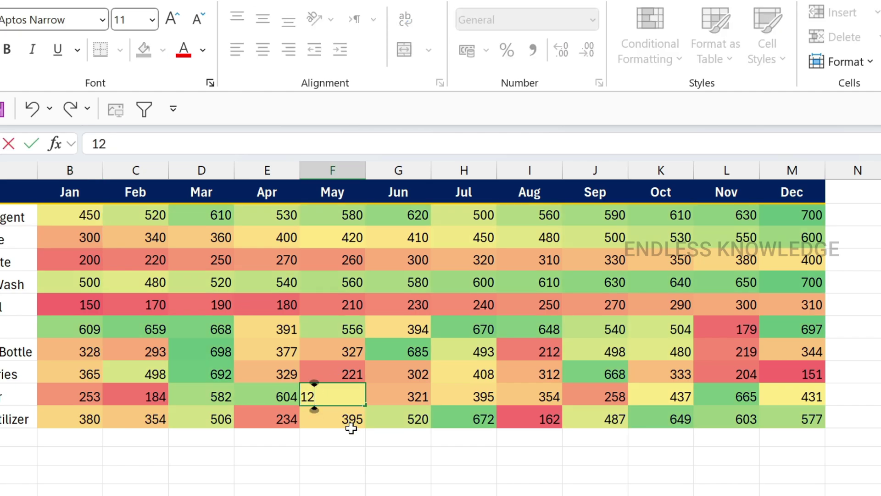
pyautogui.press('Return')
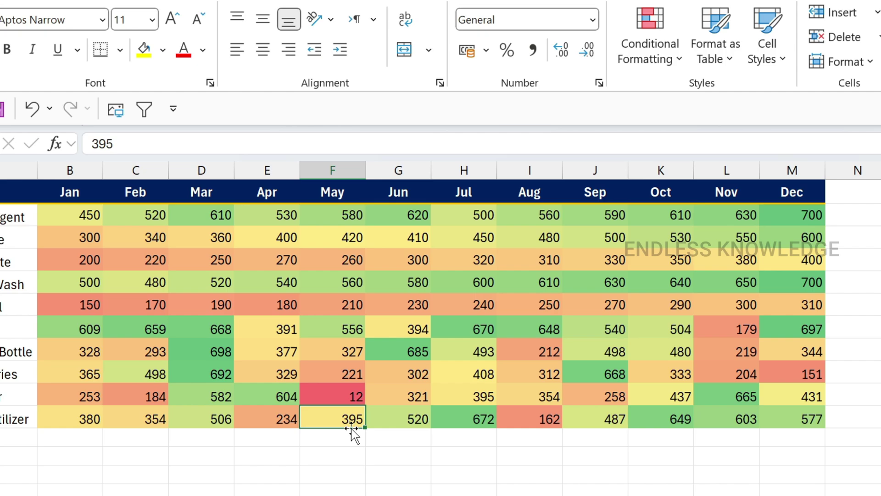
pyautogui.click(342, 398)
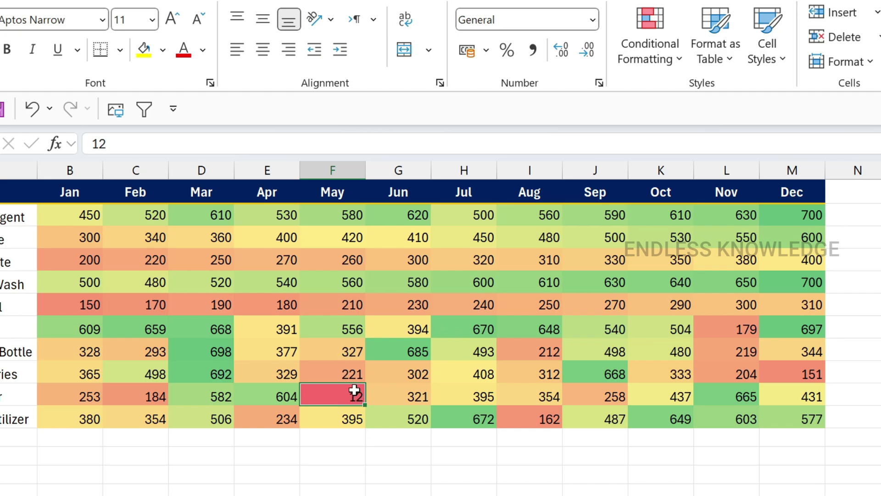
pyautogui.hotkey('ctrl', 'z')
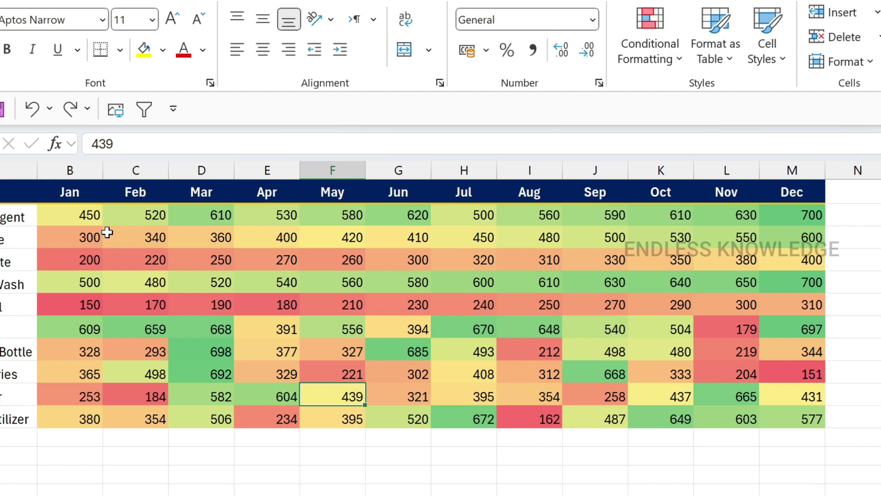
# Examine the available options for clearing conditional formatting rules from the value range B2:M11.
pyautogui.click(82, 217)
pyautogui.moveTo(82, 217); pyautogui.dragTo(769, 419)
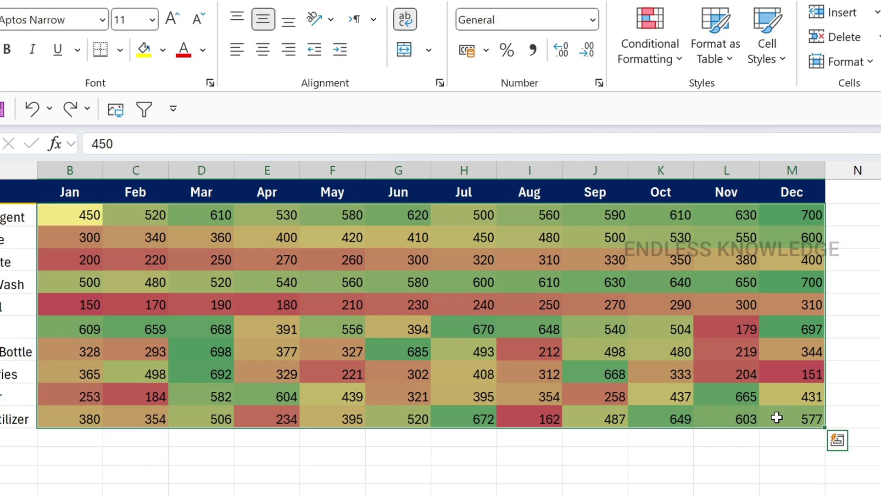
pyautogui.click(653, 53)
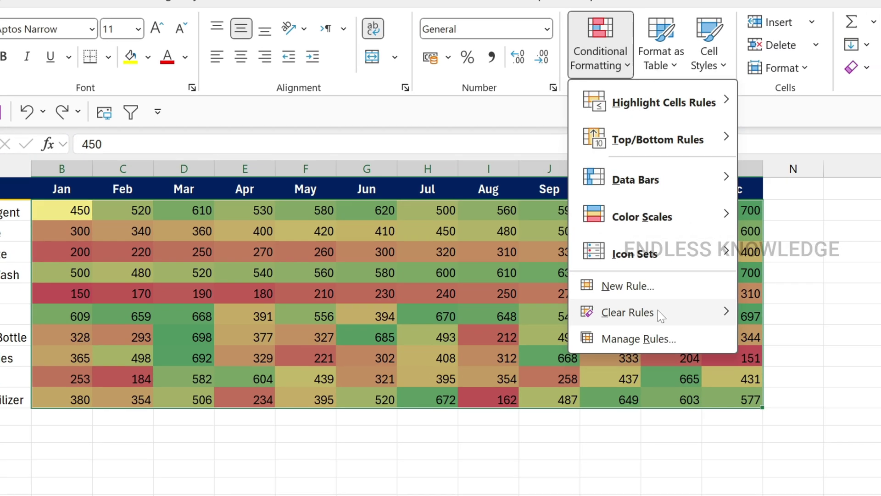
pyautogui.moveTo(713, 326)
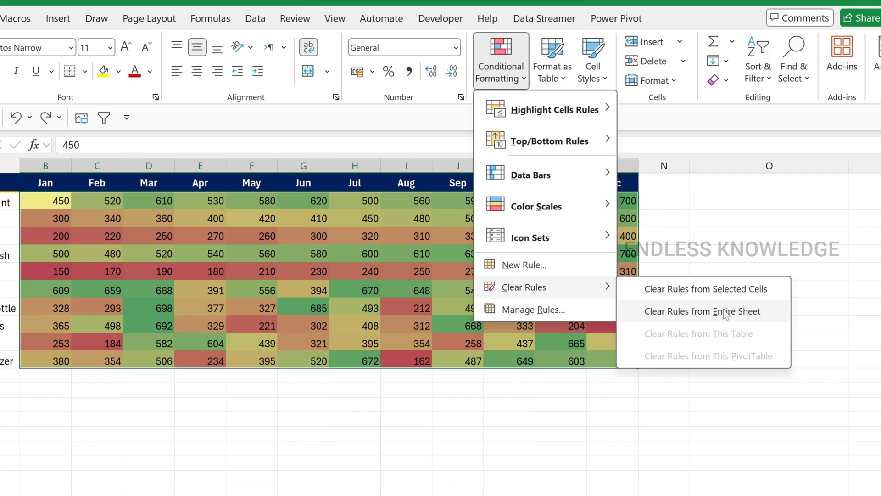
pyautogui.click(441, 317)
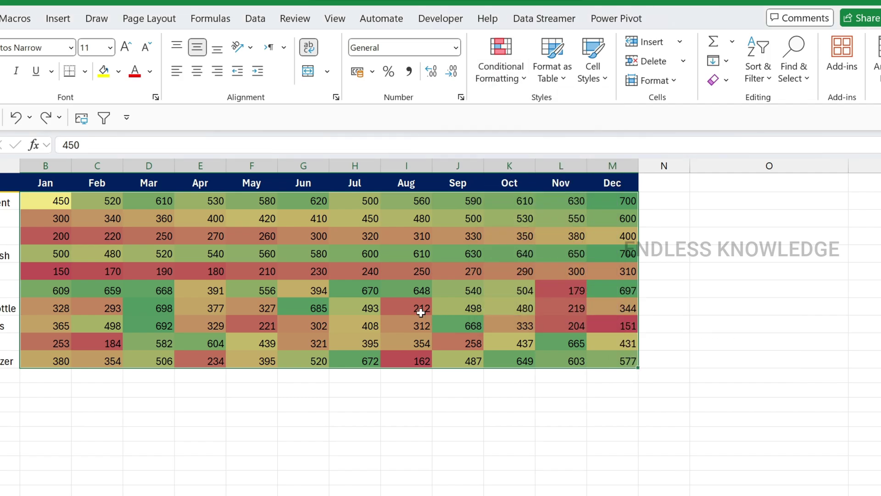
# Clear the conditional formatting rules from the entire sheet, and undo the clearing.
pyautogui.click(351, 388)
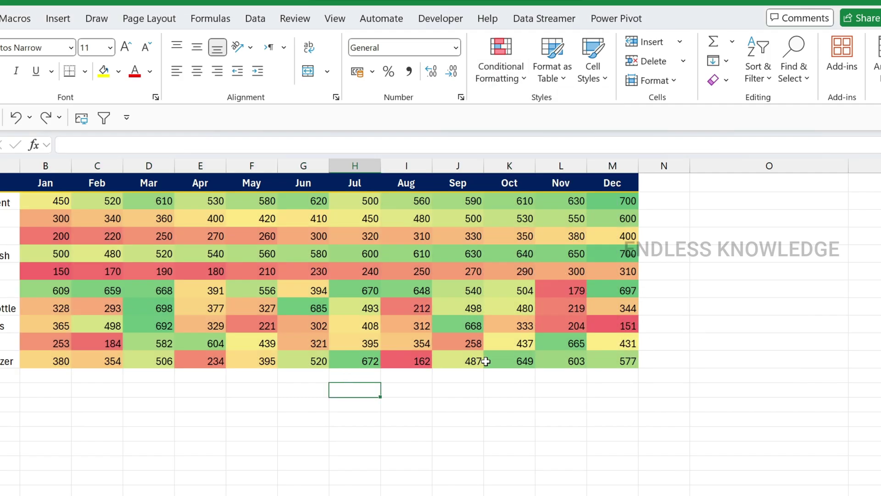
pyautogui.click(500, 74)
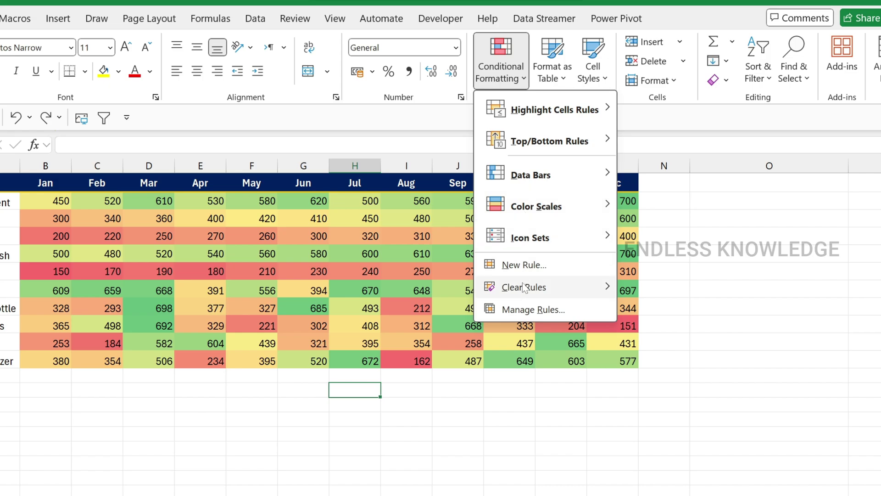
pyautogui.moveTo(546, 287)
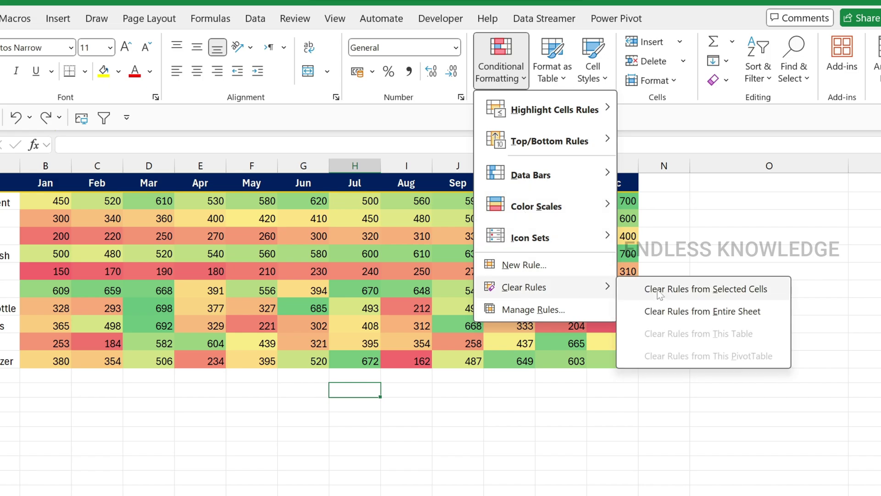
pyautogui.click(691, 312)
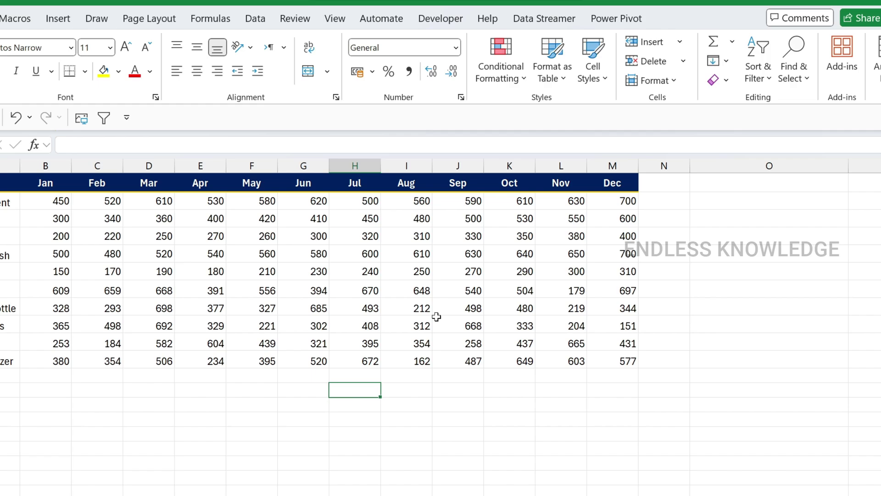
pyautogui.hotkey('ctrl', 'z')
pyautogui.click(394, 377)
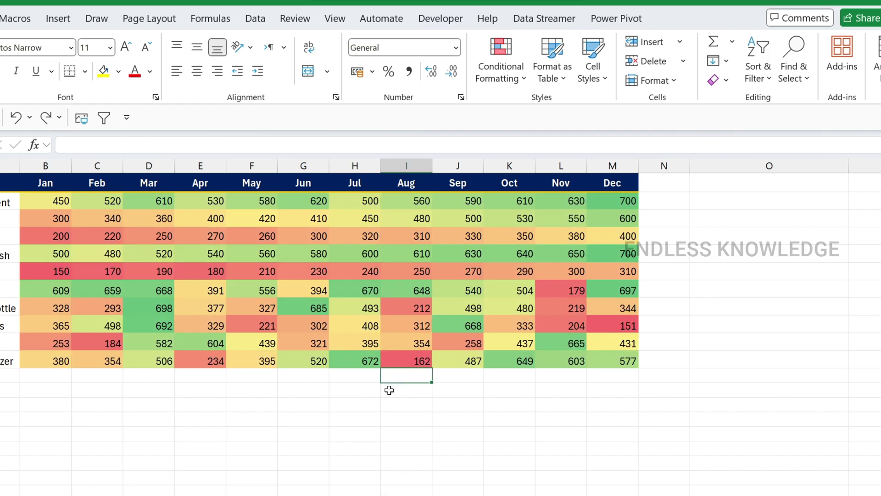
# Look over the preset color scales available for conditional formatting without applying one.
pyautogui.click(389, 390)
pyautogui.click(509, 74)
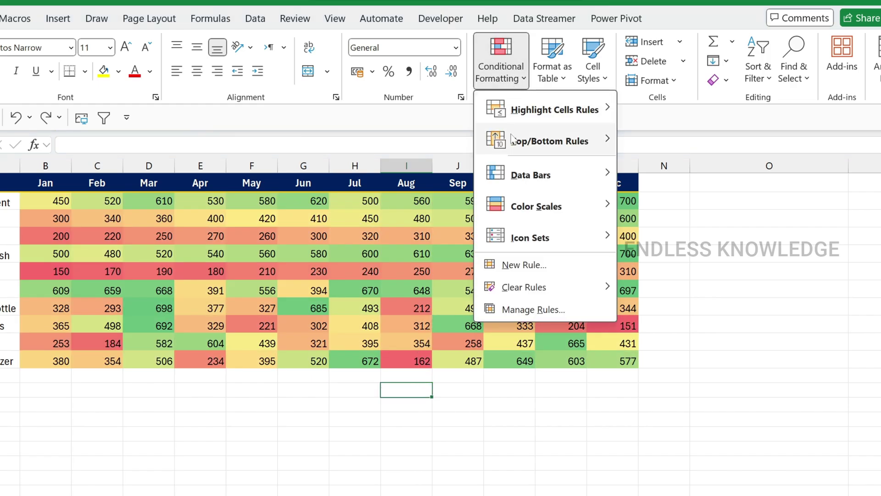
pyautogui.moveTo(565, 208)
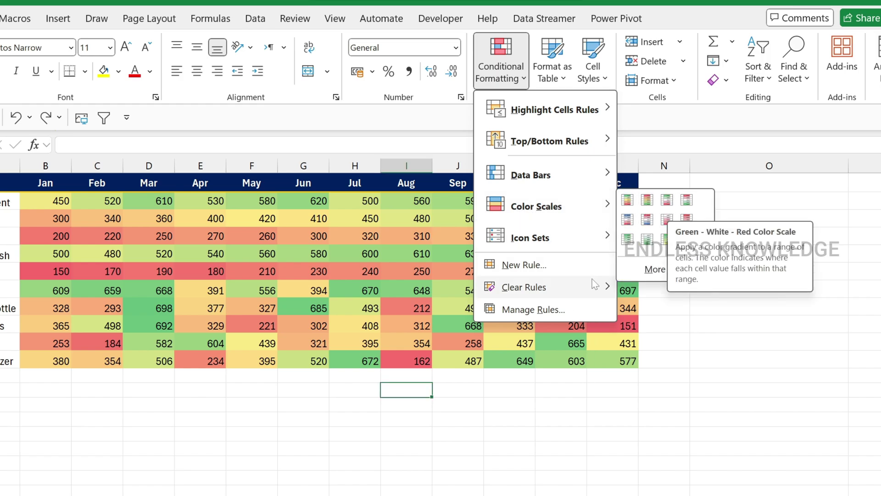
pyautogui.press('Escape')
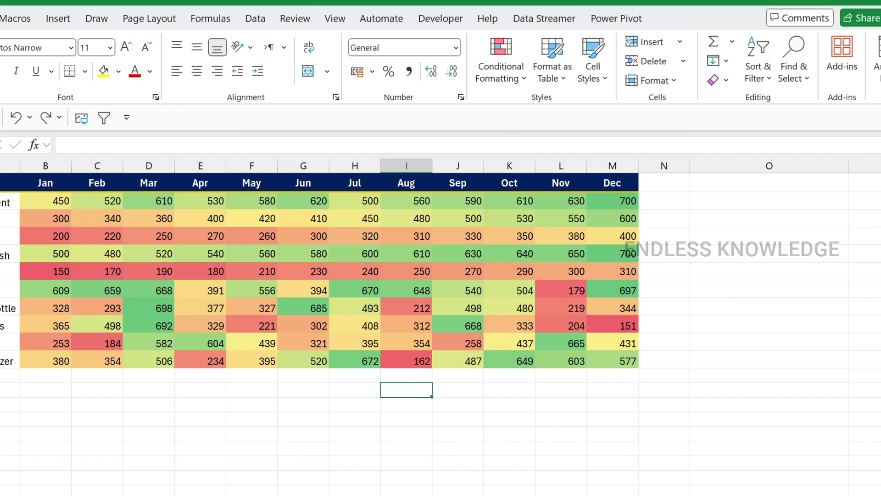
# Undo the preset color scale and start a custom 3-Color Scale rule for B2:M11.
pyautogui.hotkey('ctrl', 'z')
pyautogui.moveTo(60, 199); pyautogui.dragTo(602, 351)
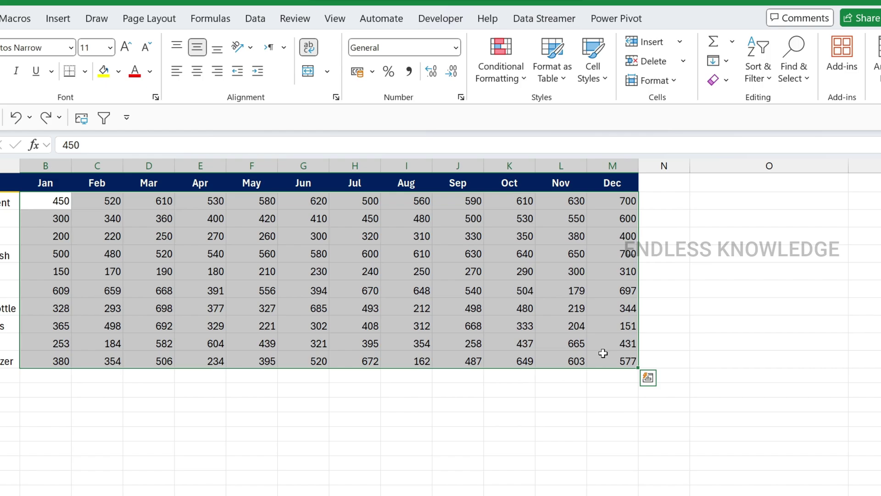
pyautogui.click(503, 71)
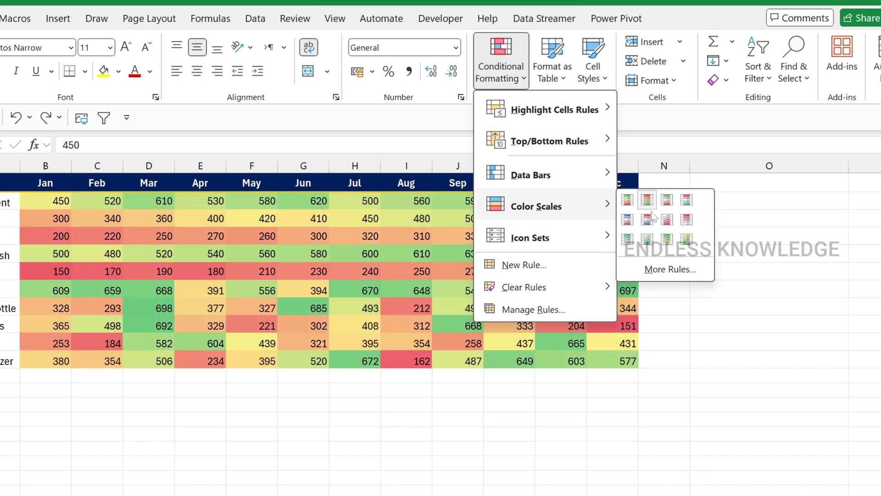
pyautogui.click(661, 271)
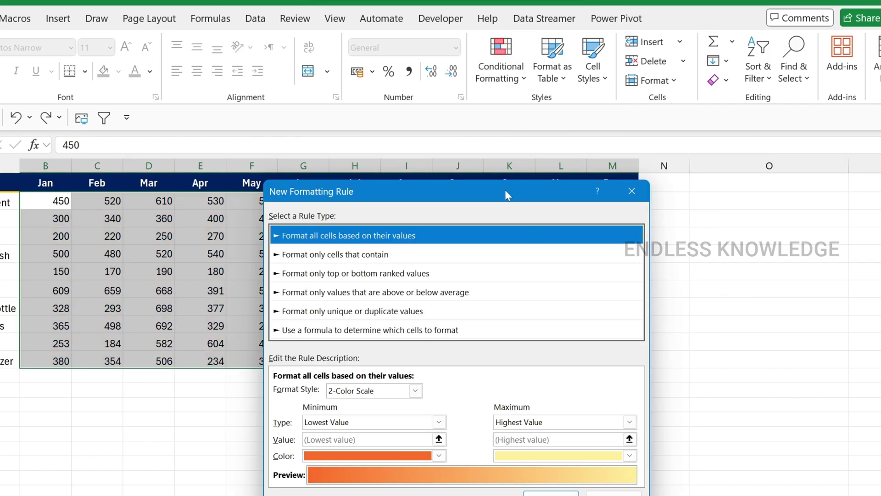
pyautogui.moveTo(507, 195); pyautogui.dragTo(537, 157)
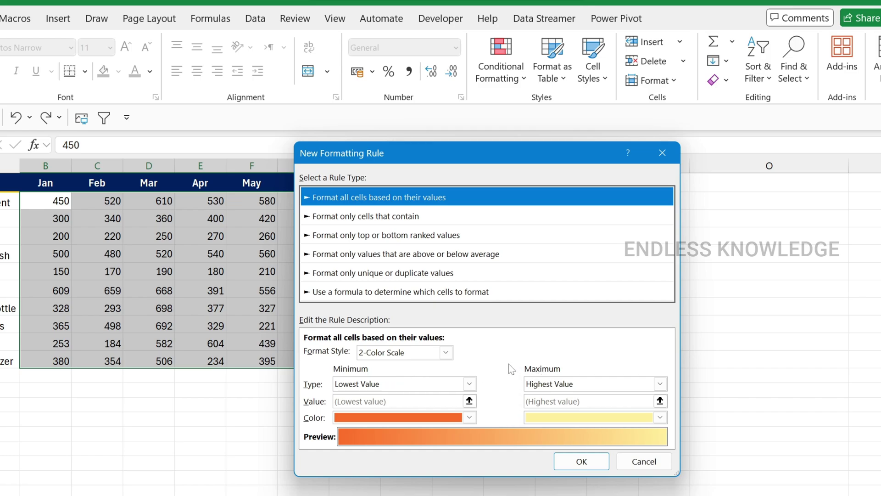
pyautogui.click(446, 353)
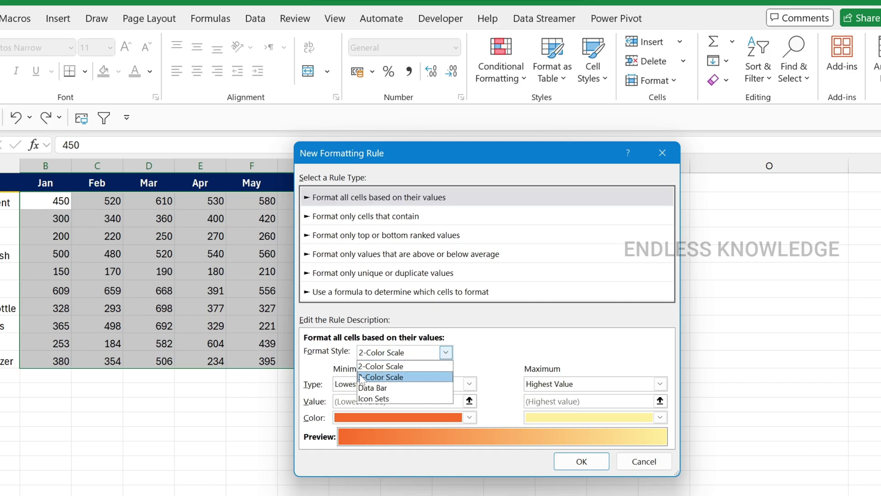
pyautogui.click(410, 376)
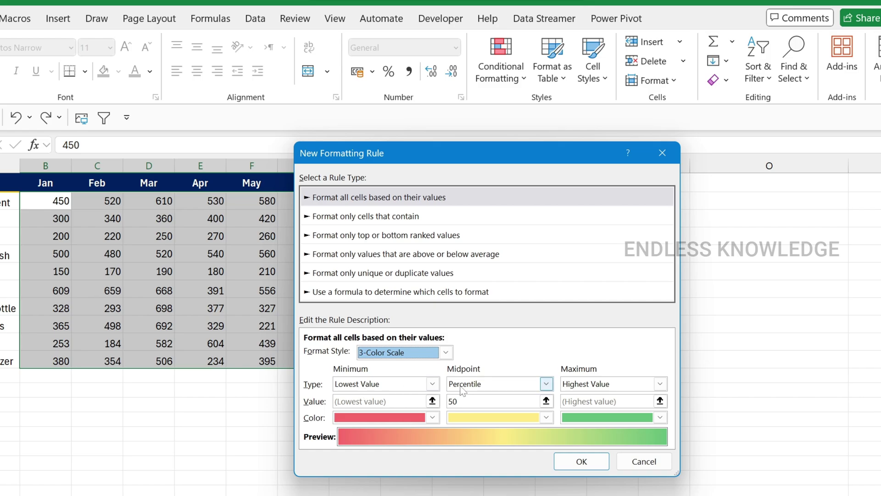
# Set the minimum color of the new rule to a light red from the standard palette.
pyautogui.click(432, 418)
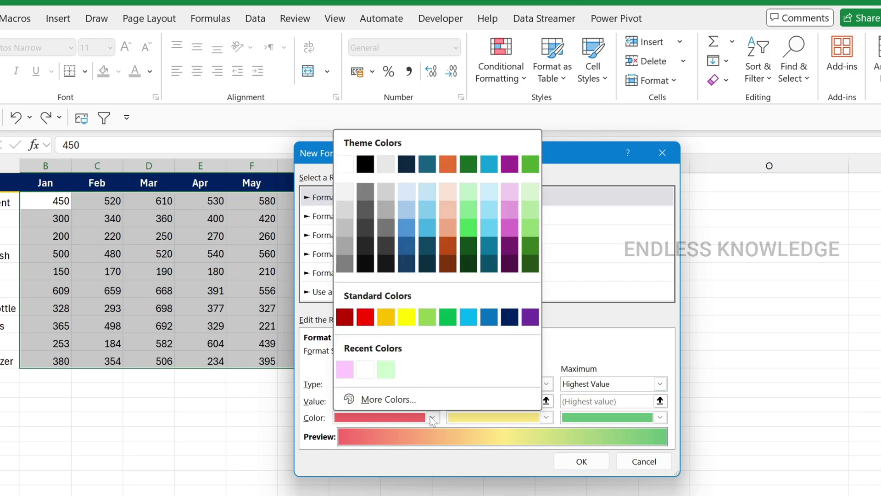
pyautogui.click(383, 399)
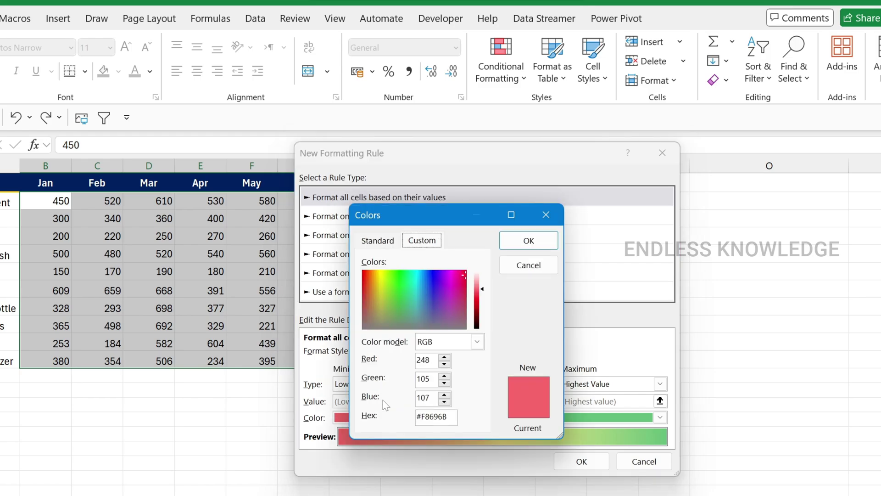
pyautogui.click(372, 239)
pyautogui.click(397, 300)
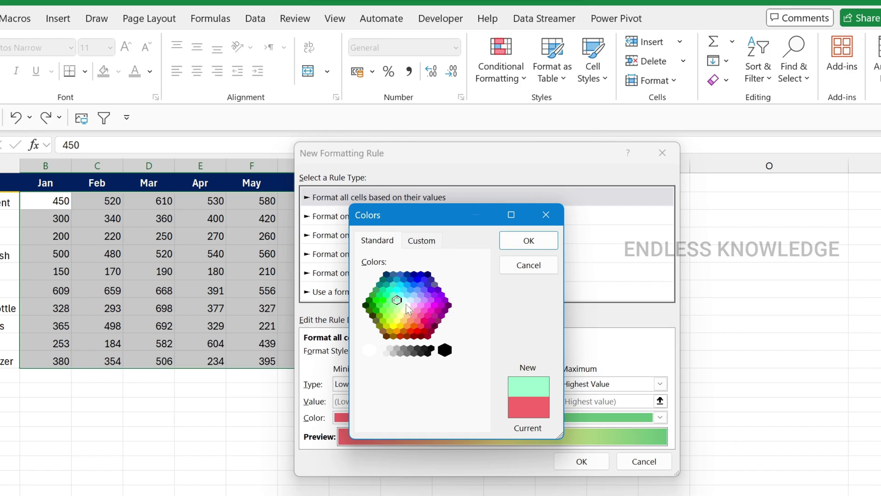
pyautogui.click(415, 316)
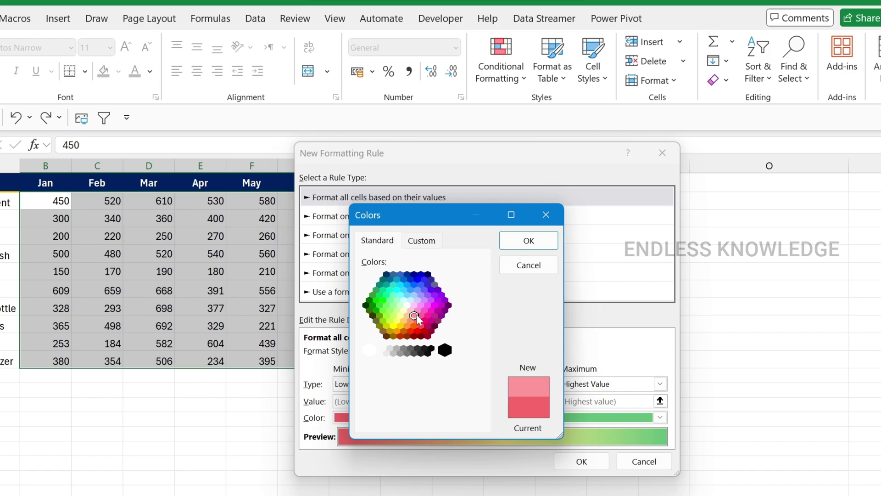
pyautogui.click(528, 241)
# Set the midpoint color to white and the maximum color to pale green, and apply the rule to B2:M11.
pyautogui.click(546, 417)
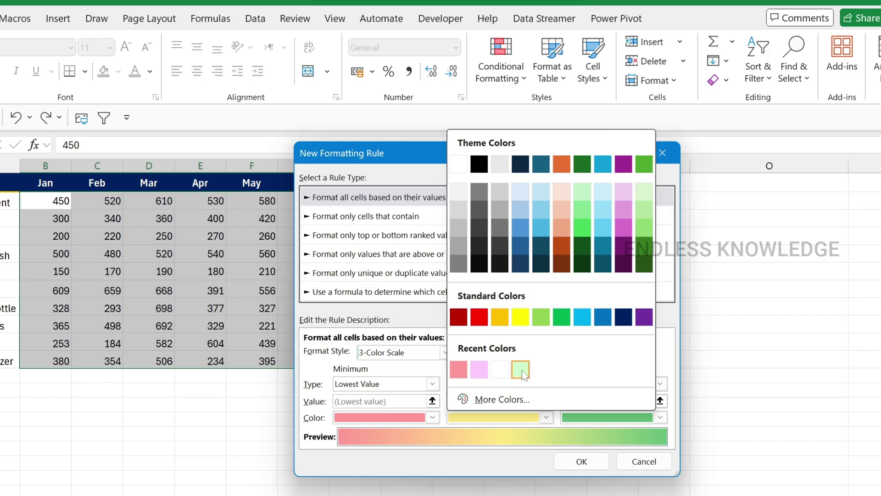
pyautogui.click(497, 373)
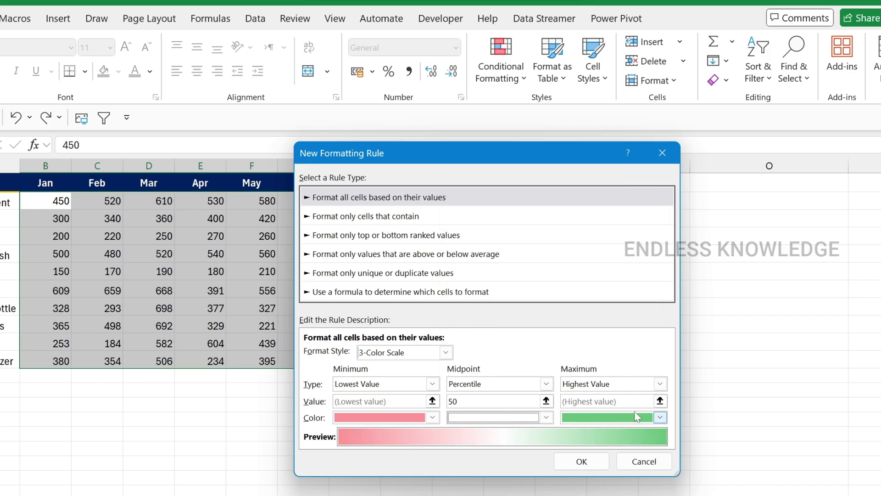
pyautogui.click(659, 417)
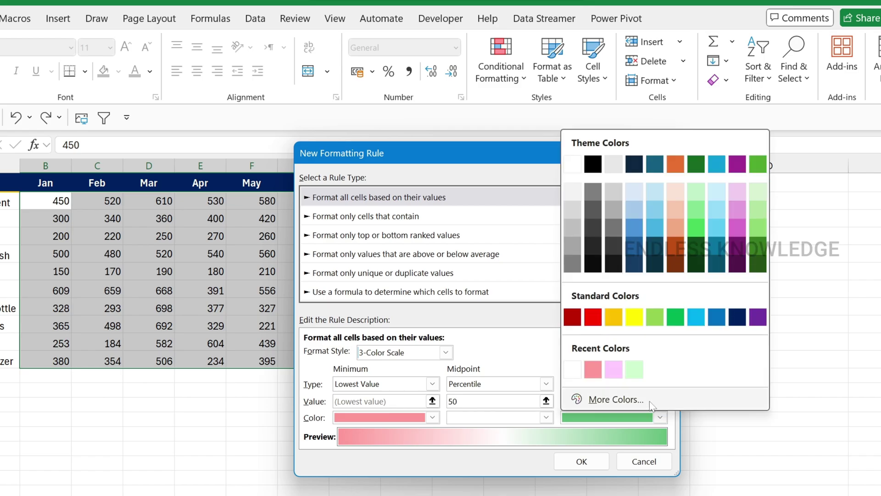
pyautogui.click(638, 370)
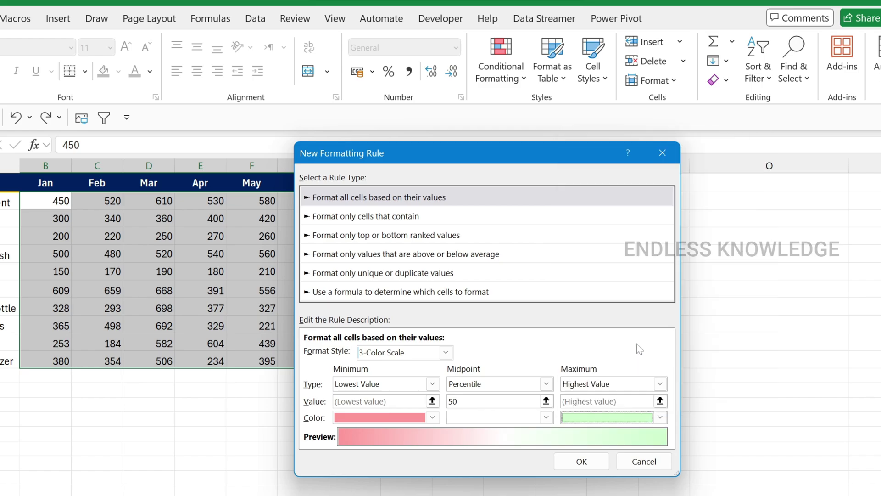
pyautogui.click(582, 461)
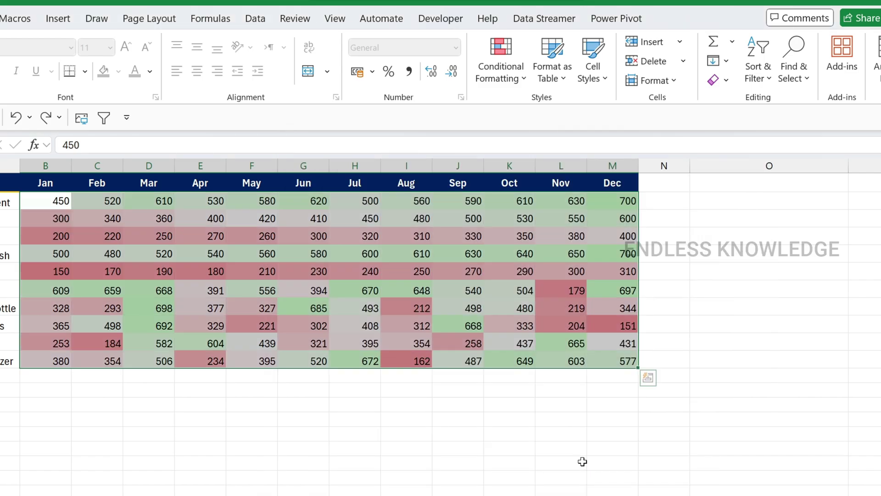
# Examine the custom red-white-green shading across the monthly values in B2:M11.
pyautogui.click(271, 389)
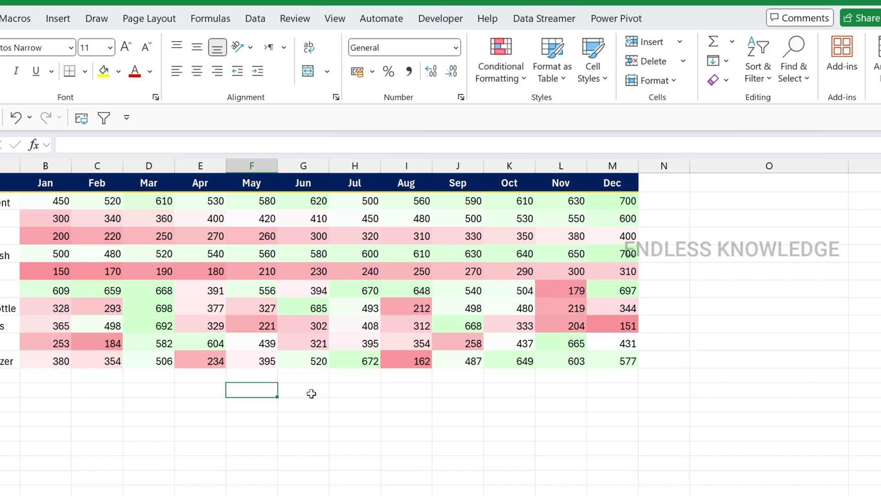
pyautogui.moveTo(46, 200); pyautogui.dragTo(592, 353)
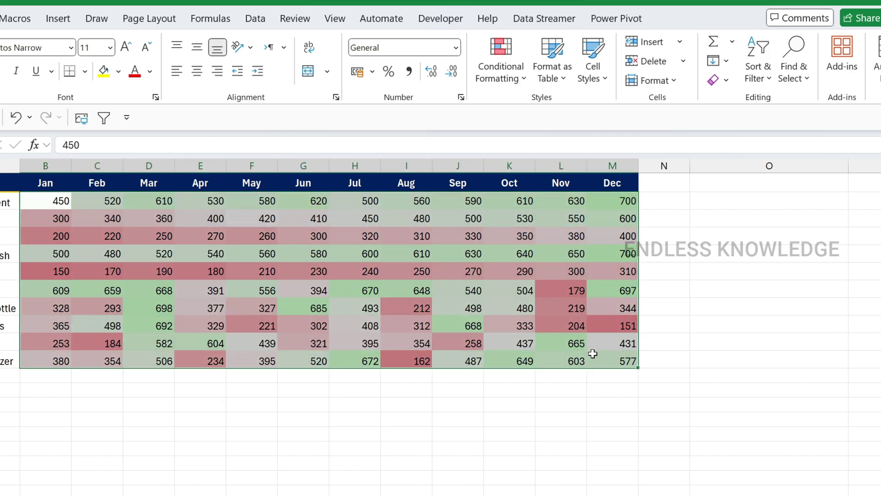
pyautogui.click(258, 260)
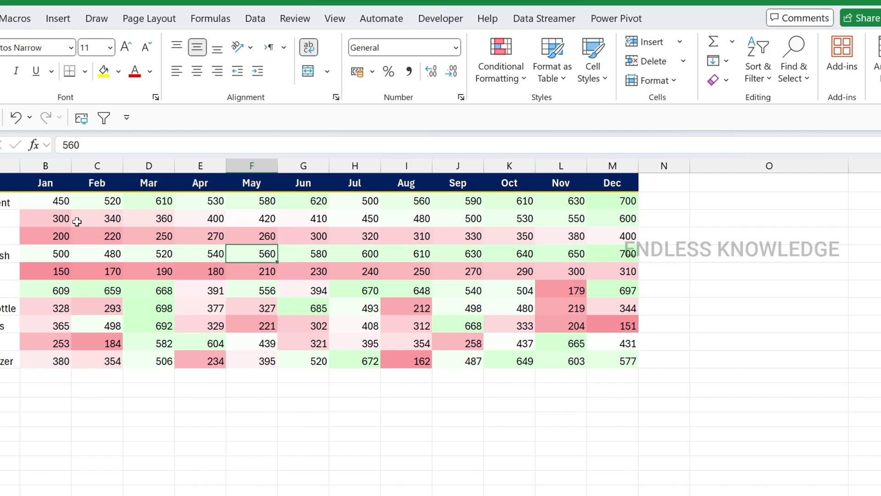
pyautogui.click(52, 204)
pyautogui.moveTo(95, 206); pyautogui.dragTo(599, 353)
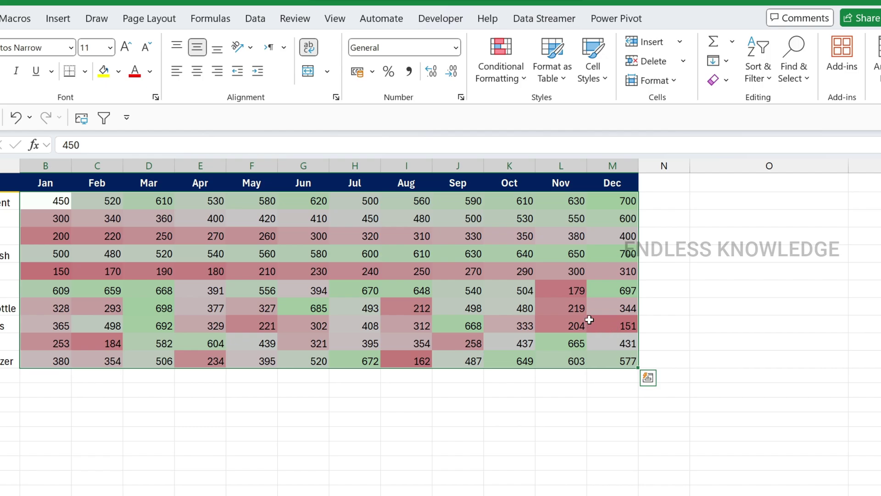
pyautogui.click(458, 375)
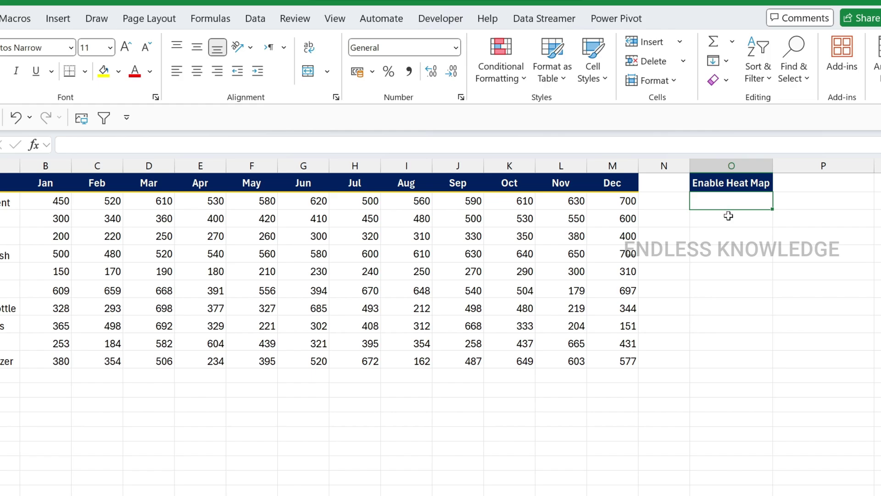
# Insert a checkbox in O2 under the Enable Heat Map heading, test toggling it, and leave it ticked.
pyautogui.click(58, 20)
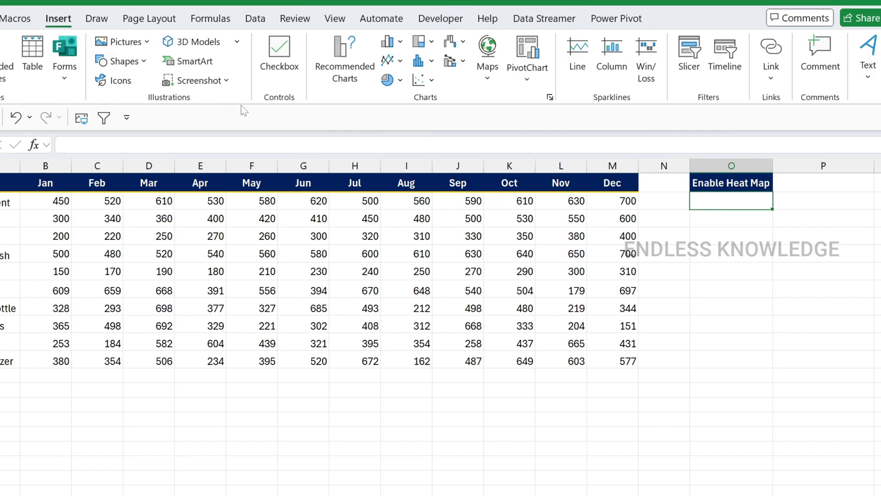
pyautogui.click(280, 69)
pyautogui.click(732, 205)
pyautogui.click(733, 205)
pyautogui.click(732, 204)
pyautogui.click(728, 254)
# Make sure the Developer tab is enabled in the ribbon customization options, and apply the settings.
pyautogui.click(452, 20)
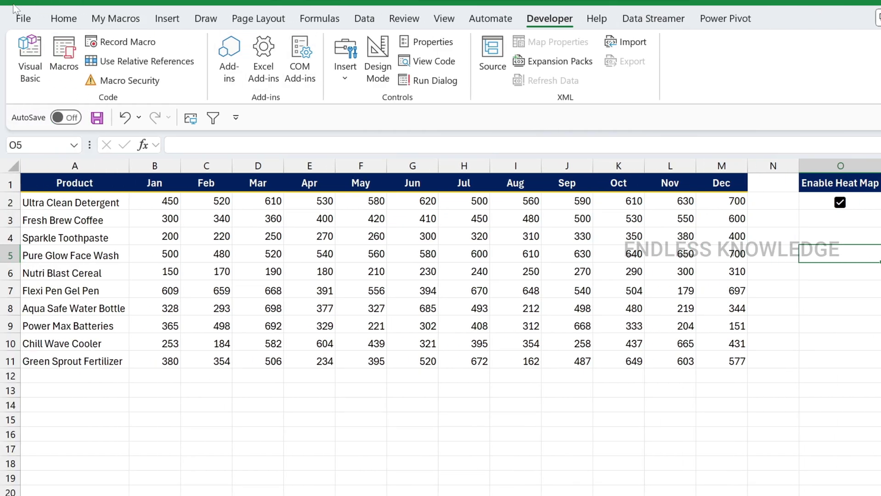
pyautogui.click(22, 18)
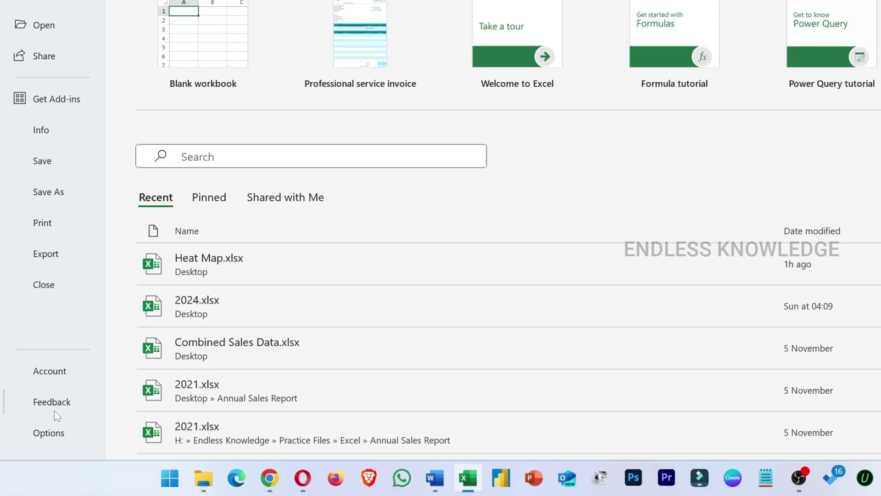
pyautogui.click(56, 439)
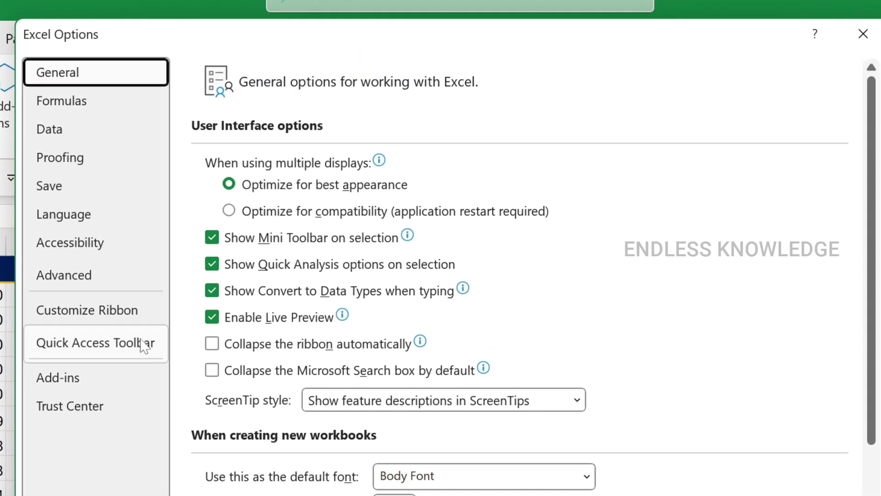
pyautogui.click(123, 312)
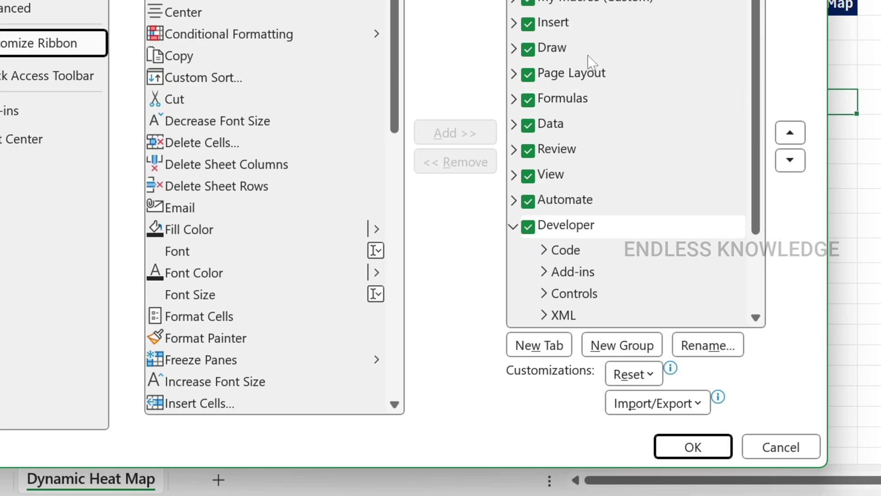
pyautogui.scroll(-2, 604, 13)
pyautogui.click(514, 126)
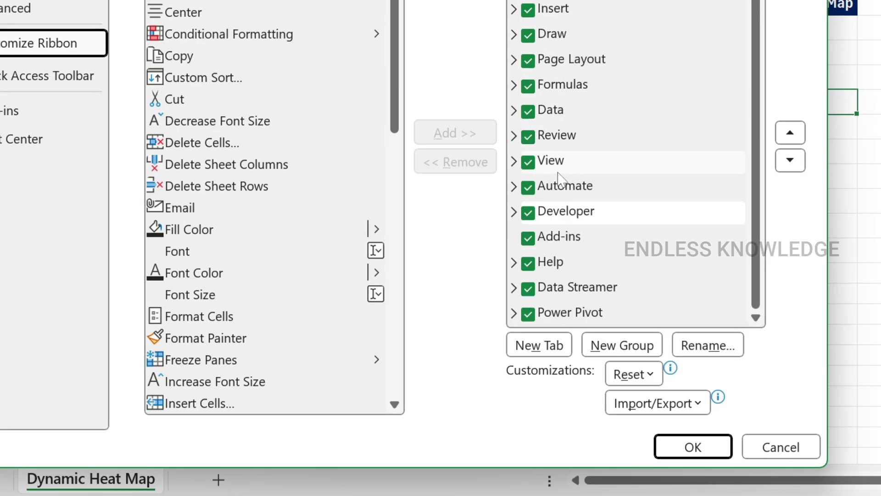
pyautogui.click(529, 213)
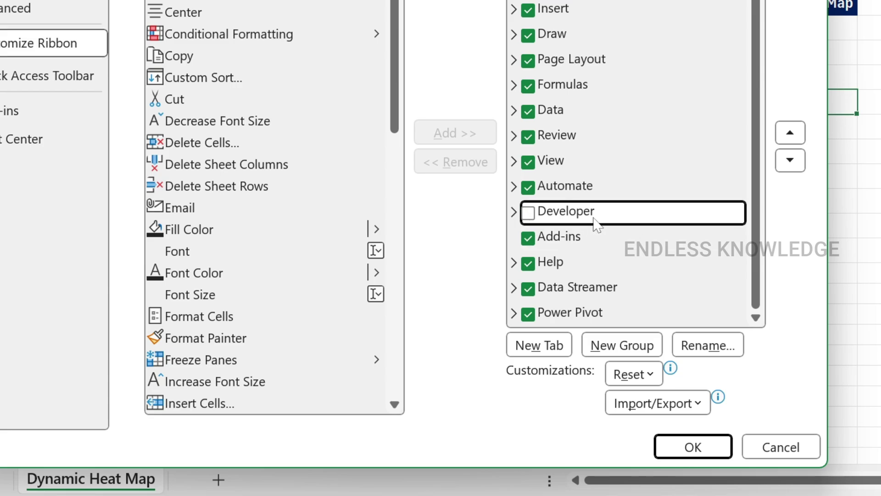
pyautogui.click(528, 213)
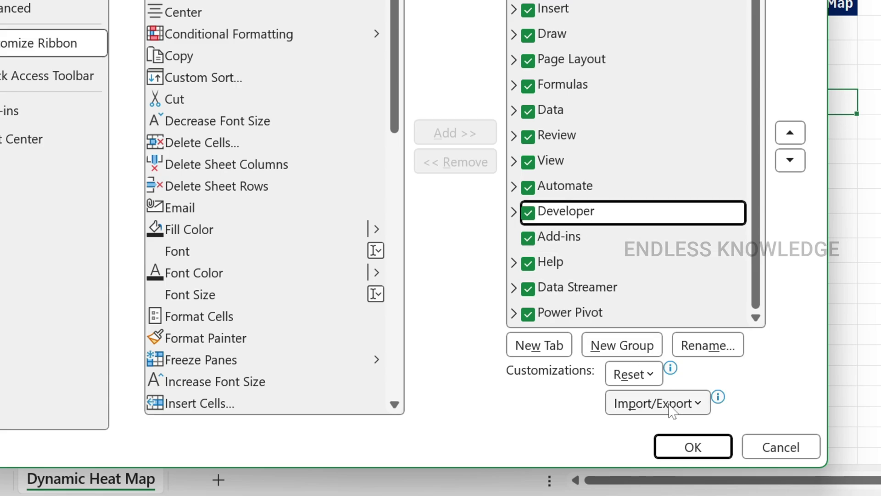
pyautogui.click(693, 449)
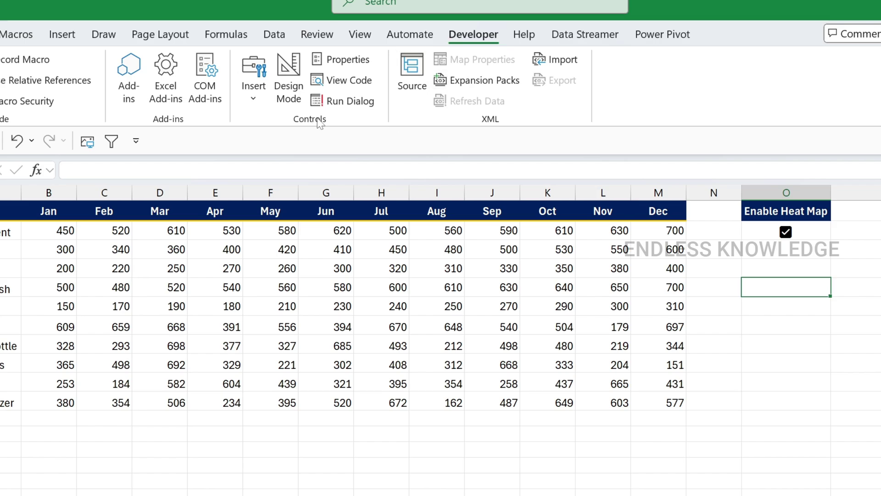
# Insert a form-control checkbox over cell O5, drawn to about the size of the cell.
pyautogui.click(253, 95)
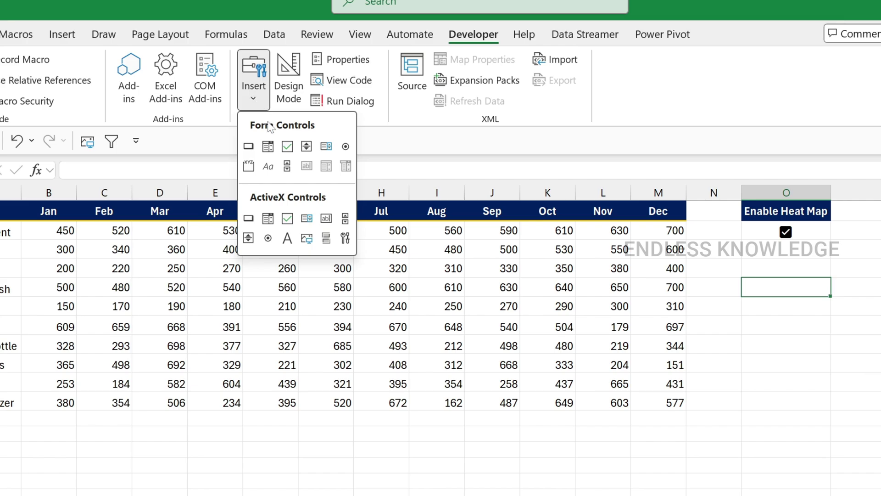
pyautogui.click(287, 147)
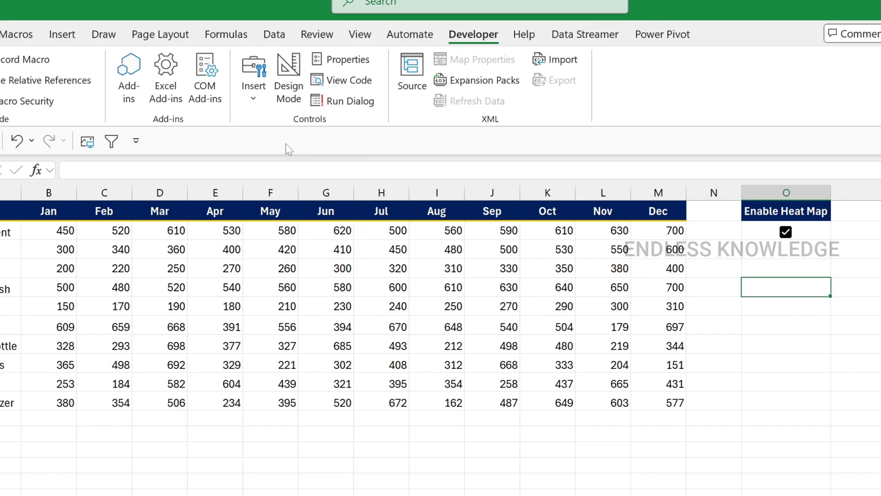
pyautogui.moveTo(743, 279); pyautogui.dragTo(830, 299)
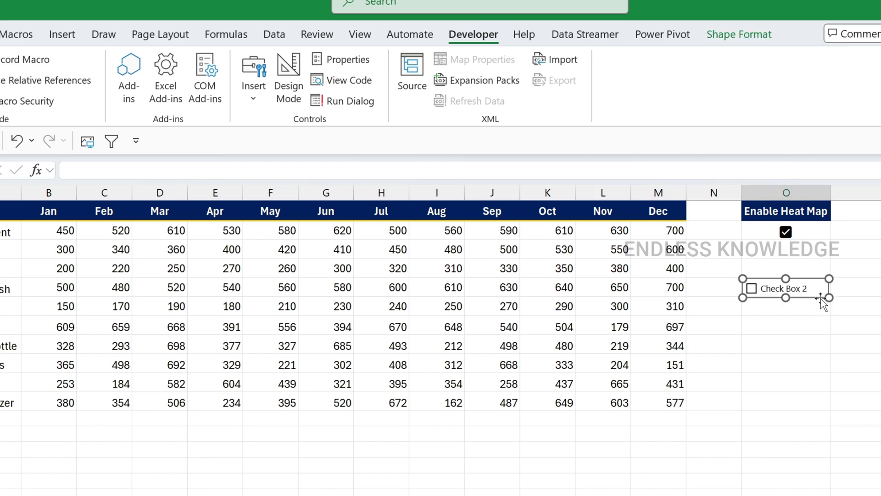
# Replace the label of the form-control checkbox at O5 with "Heat Map".
pyautogui.click(813, 289)
pyautogui.press('Home')
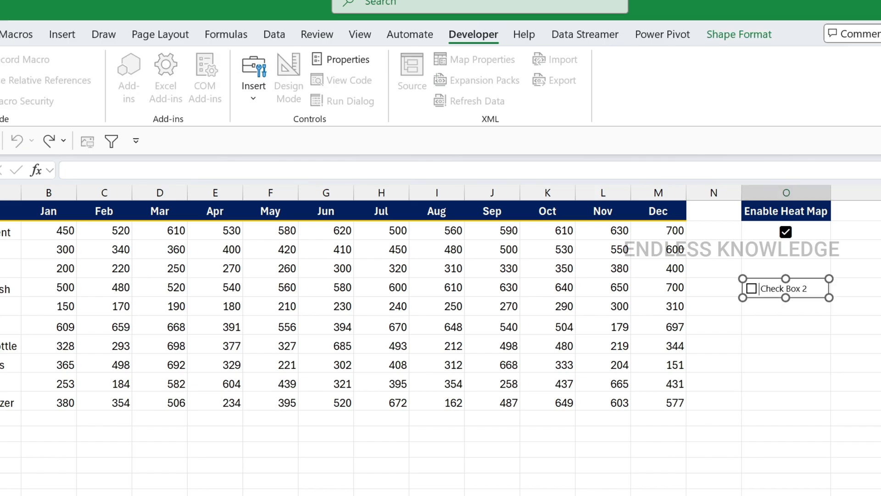
pyautogui.doubleClick(807, 289)
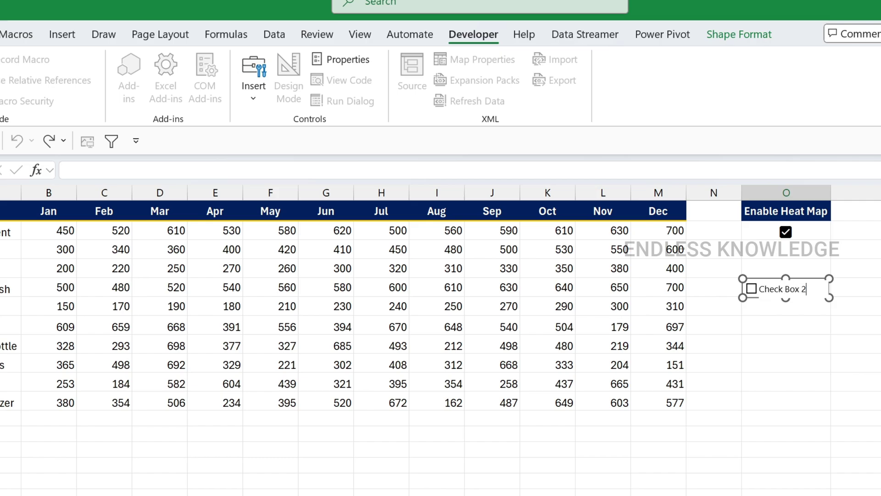
pyautogui.moveTo(815, 292); pyautogui.dragTo(810, 293)
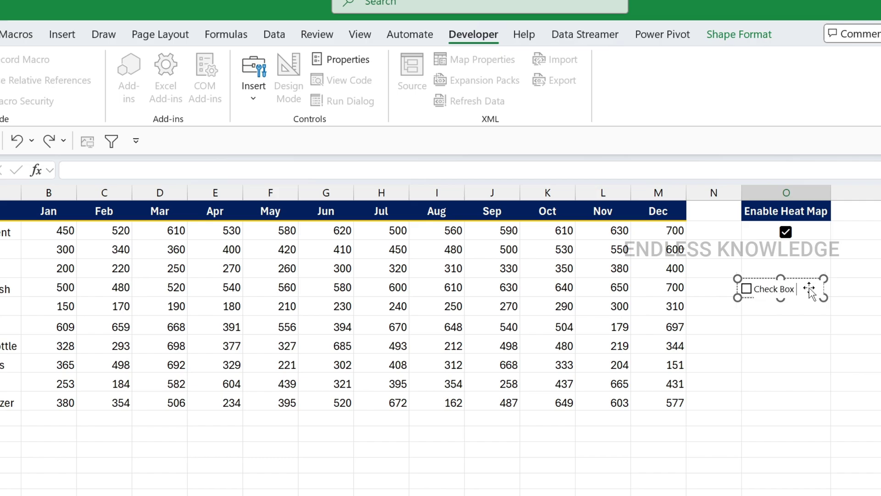
pyautogui.press('BackSpace')
pyautogui.press('BackSpace')
pyautogui.press('BackSpace')
pyautogui.press('BackSpace')
pyautogui.press('BackSpace')
pyautogui.press('BackSpace')
pyautogui.write('Heat Map')
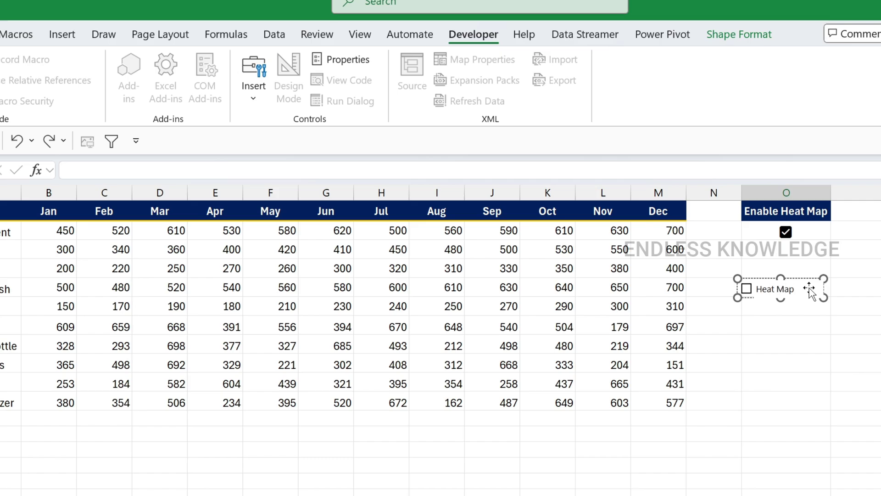
pyautogui.click(803, 322)
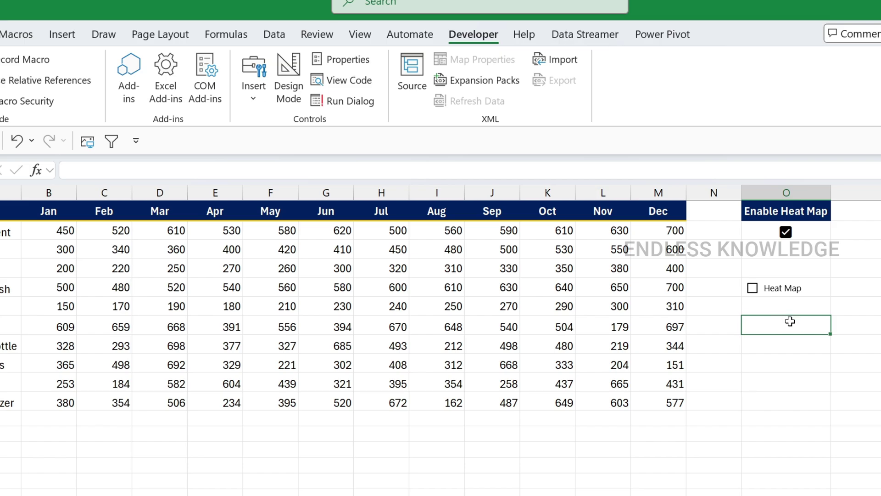
# Untick the Enable Heat Map checkbox in O2, and briefly select the monthly values in B2:M11.
pyautogui.click(787, 235)
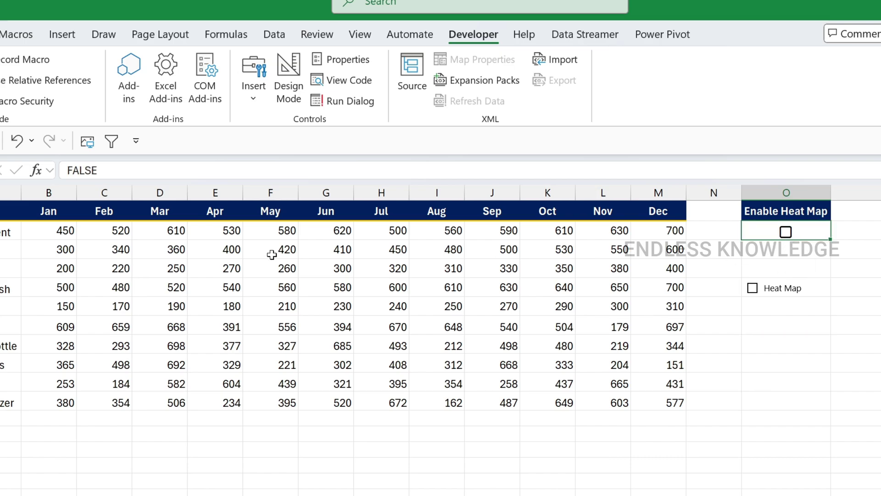
pyautogui.moveTo(52, 232); pyautogui.dragTo(640, 395)
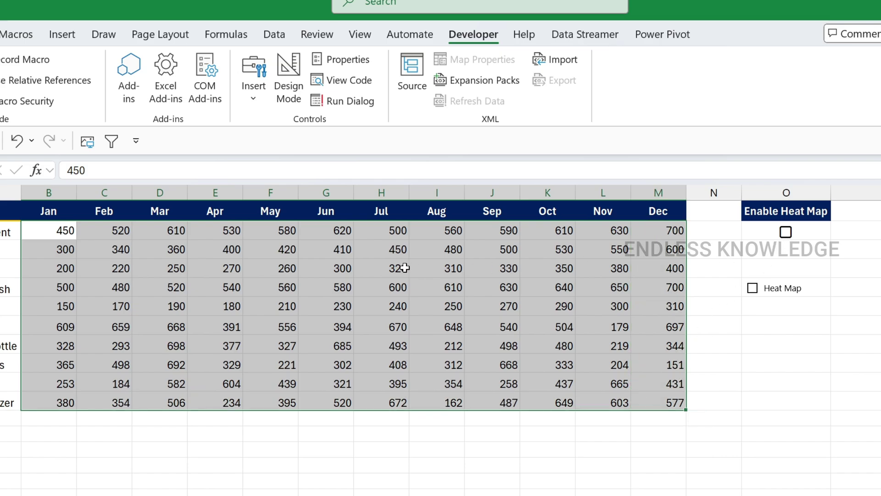
pyautogui.moveTo(49, 231); pyautogui.dragTo(649, 407)
pyautogui.click(525, 430)
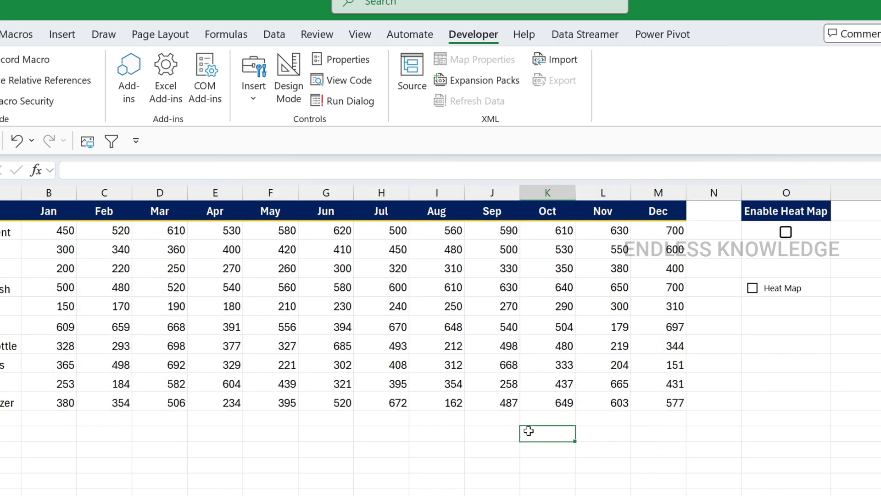
pyautogui.click(66, 438)
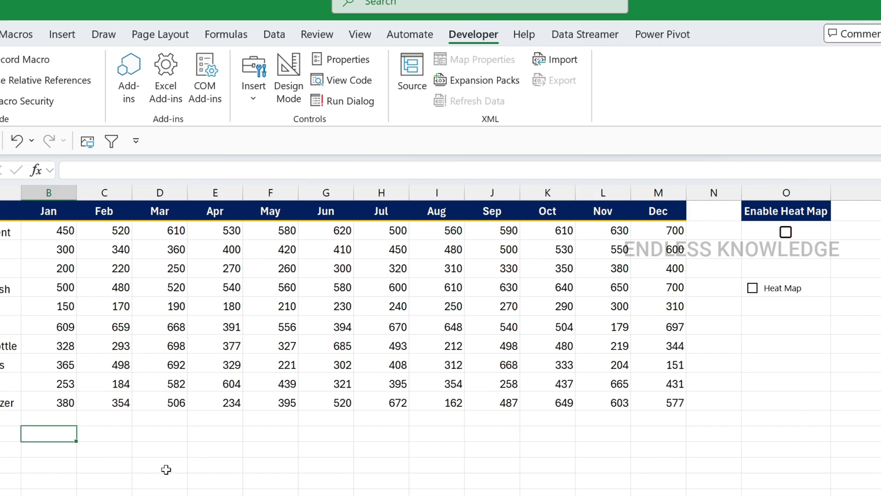
pyautogui.write('=if')
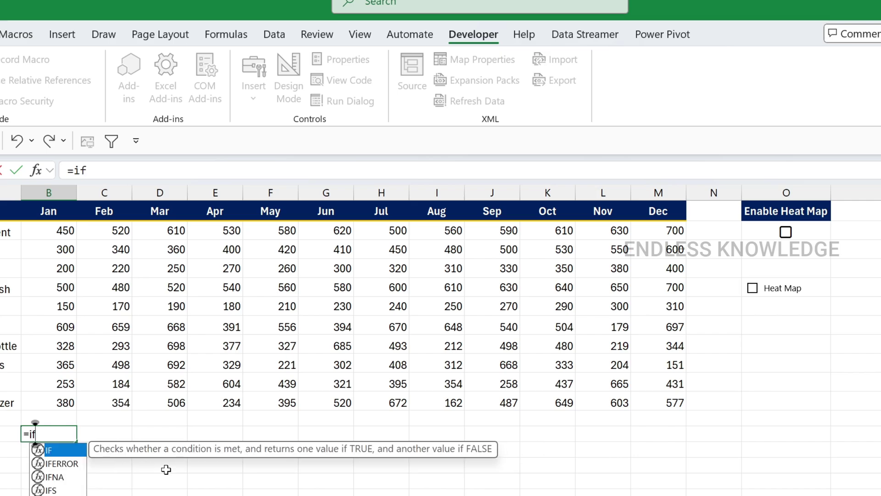
pyautogui.press('Tab')
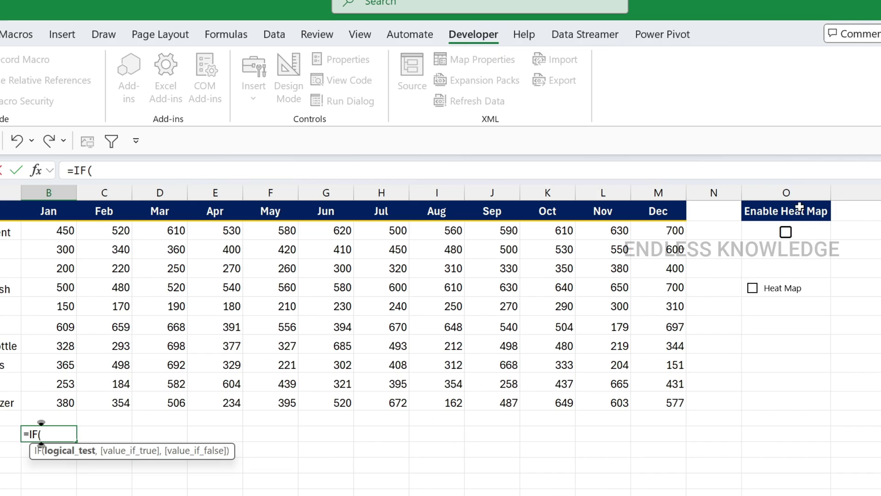
pyautogui.click(812, 233)
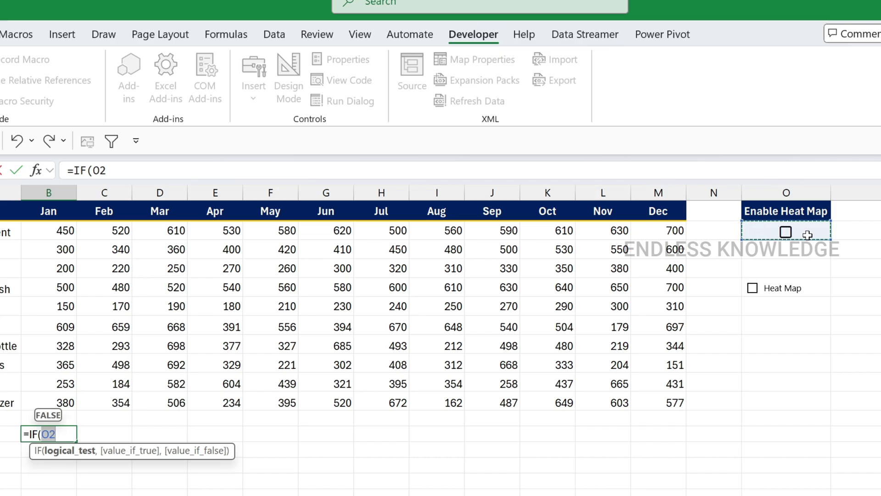
pyautogui.press('Escape')
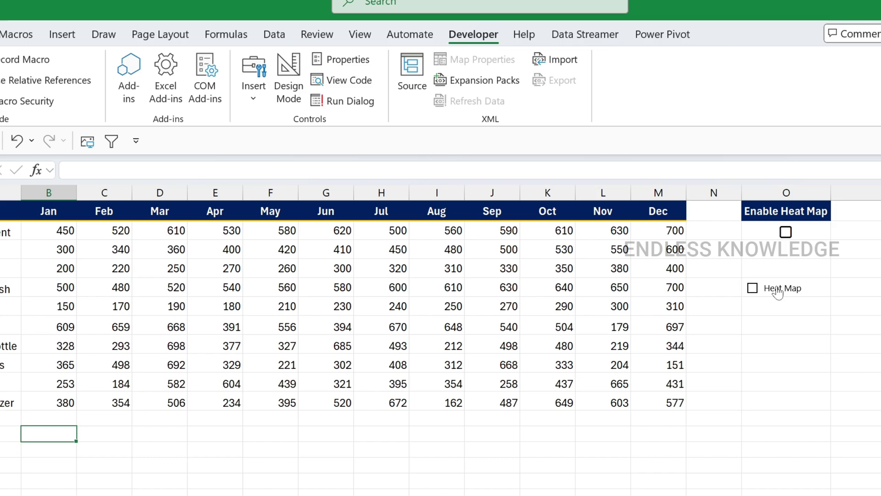
# Tick the Heat Map form-control checkbox and link it to cell $O$7.
pyautogui.click(776, 328)
pyautogui.click(786, 295)
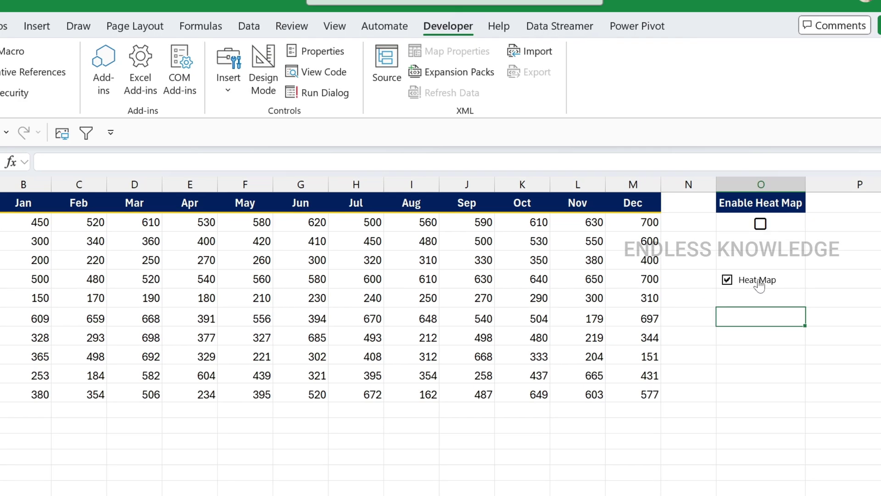
pyautogui.rightClick(785, 294)
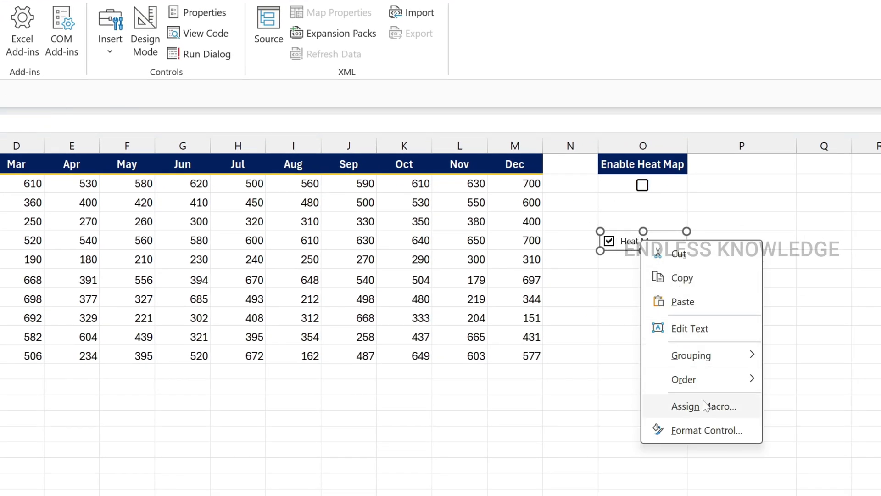
pyautogui.click(693, 430)
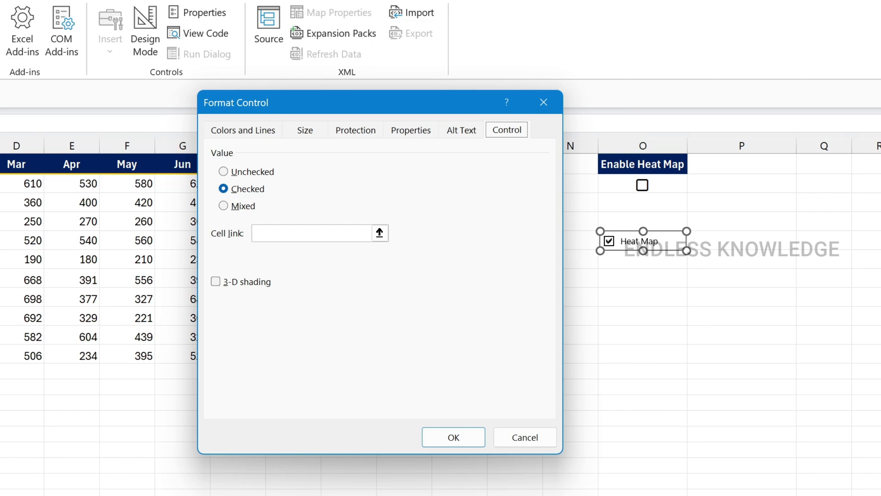
pyautogui.click(312, 233)
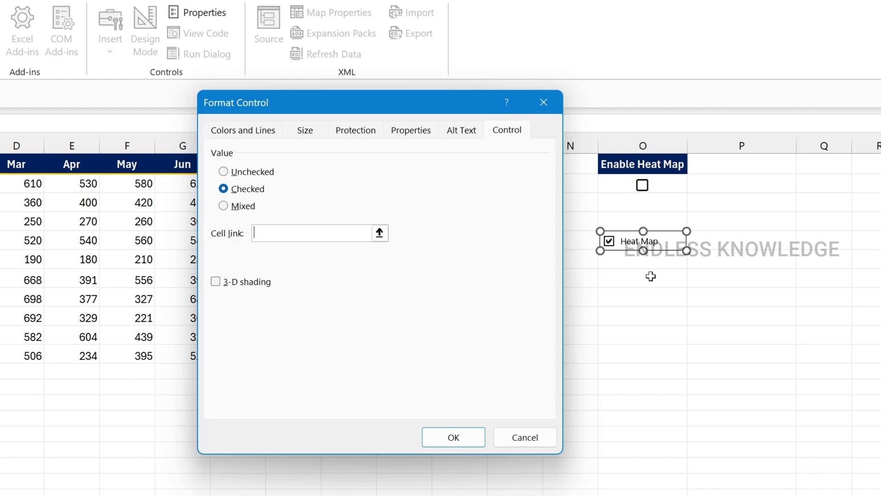
pyautogui.click(632, 277)
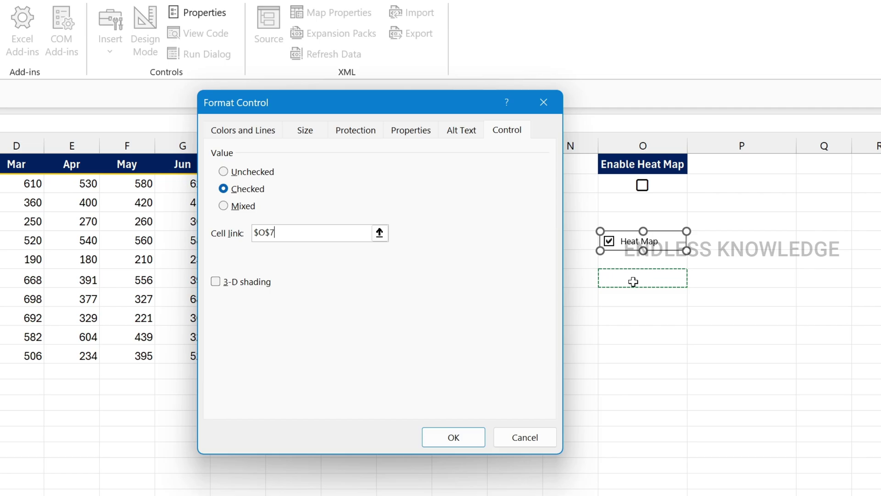
pyautogui.click(459, 437)
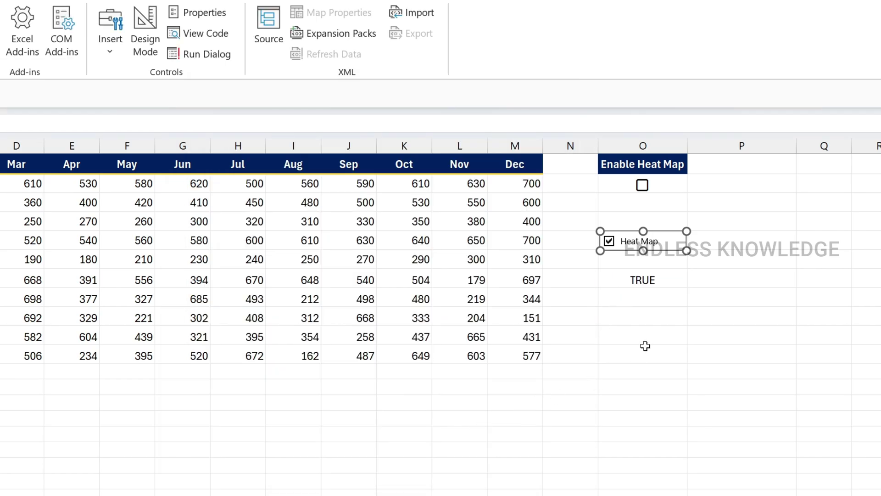
# Test toggling the Heat Map checkbox against its linked cell, leave it ticked, and tick the checkbox in O2.
pyautogui.click(643, 279)
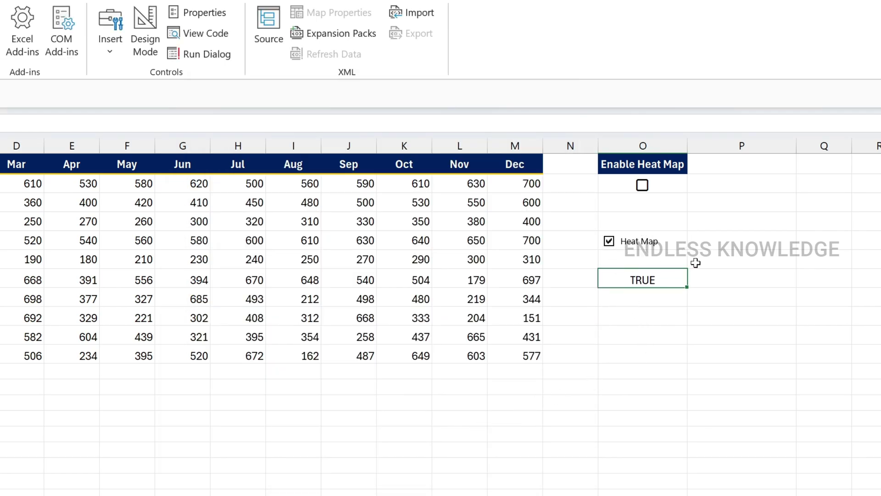
pyautogui.click(610, 243)
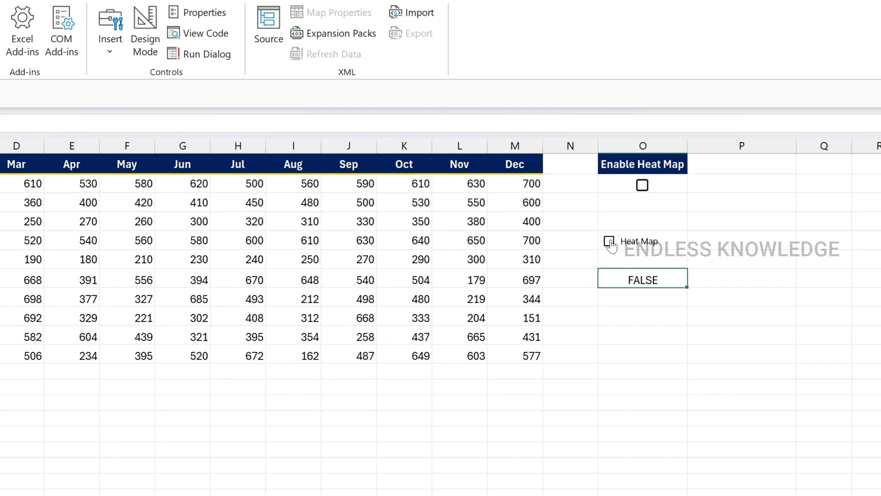
pyautogui.click(611, 243)
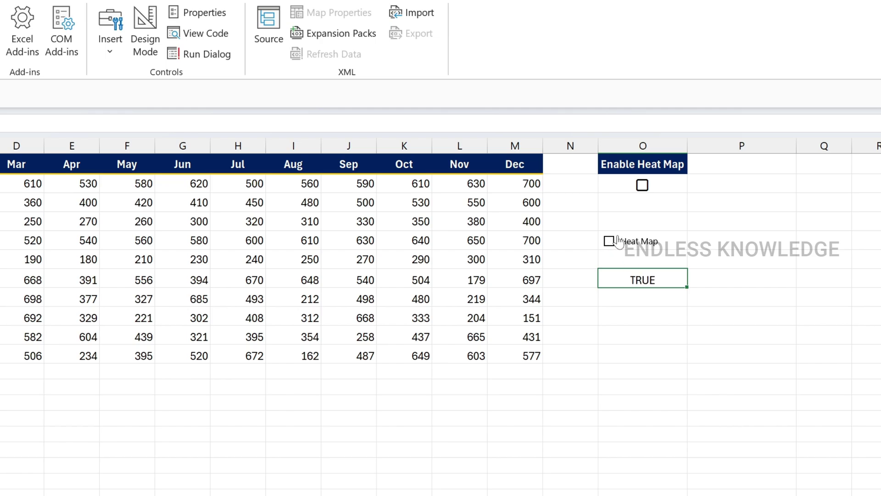
pyautogui.click(642, 185)
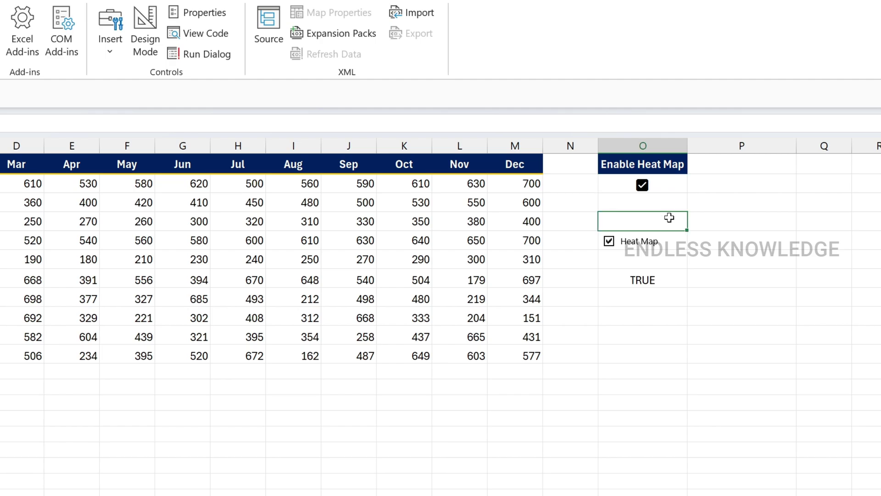
# Enter =O2 in cell P3 and test it by toggling the Enable Heat Map checkbox off and on.
pyautogui.click(700, 198)
pyautogui.write('=')
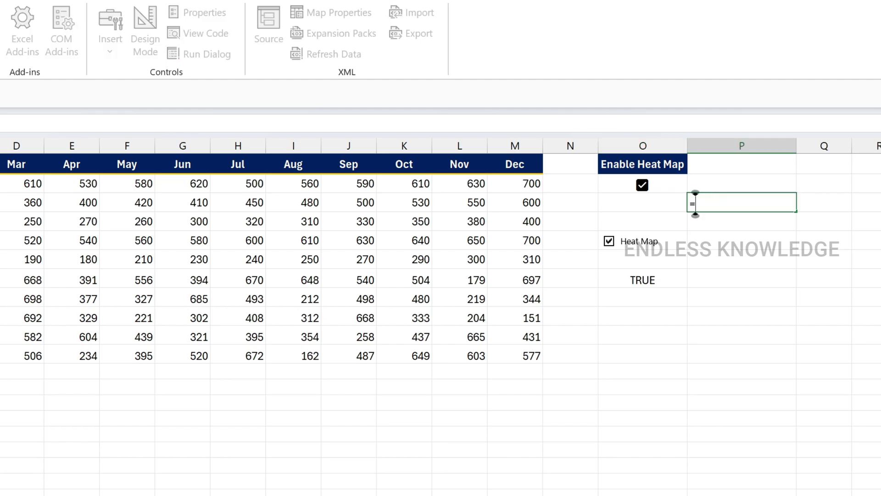
pyautogui.click(662, 189)
pyautogui.press('Return')
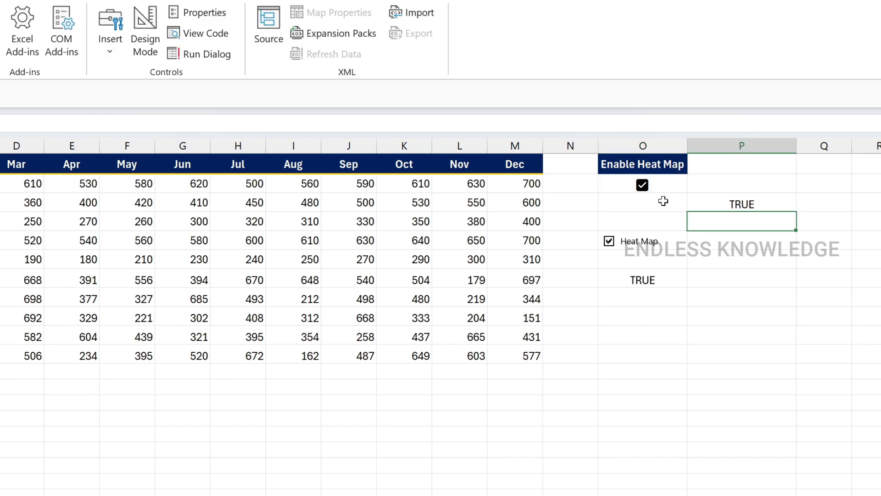
pyautogui.click(643, 186)
pyautogui.click(642, 186)
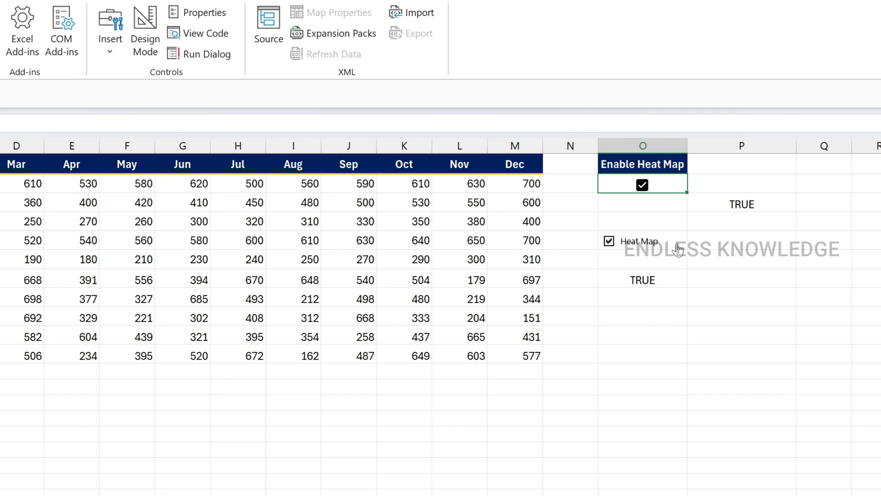
# Inspect the linked value in O7, clear the test formula from P3, and select O2.
pyautogui.click(644, 280)
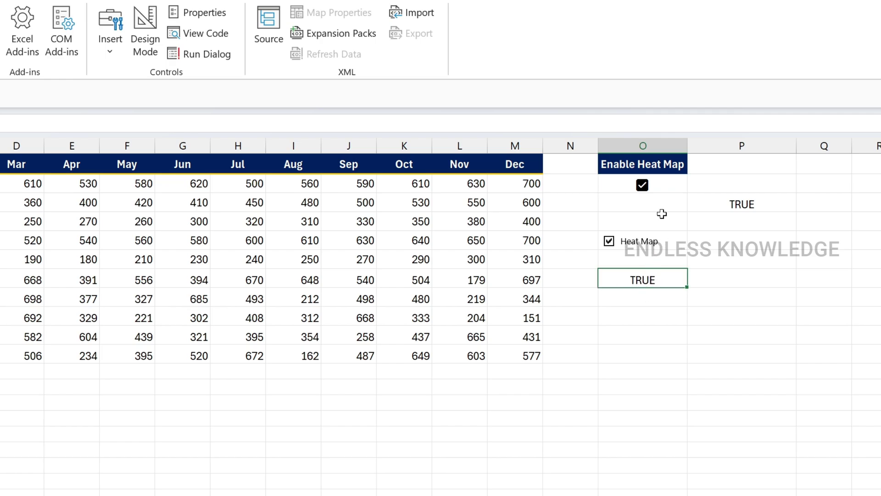
pyautogui.click(736, 203)
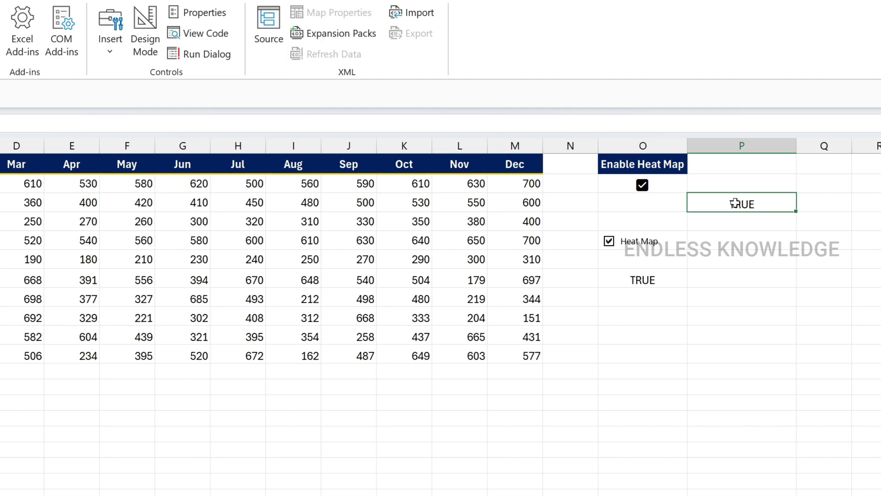
pyautogui.press('Delete')
pyautogui.click(671, 188)
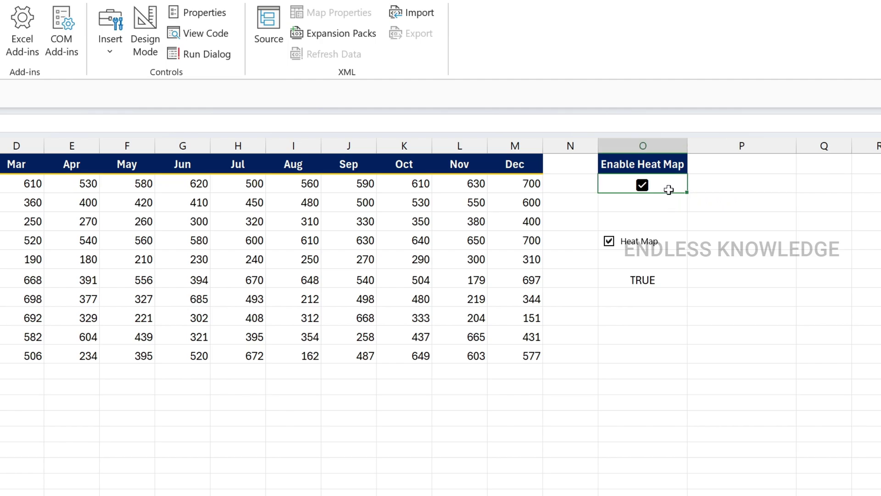
# Start an IF formula in cell C14 with the logical test $O$2=True, using an absolute reference to the checkbox cell.
pyautogui.click(133, 413)
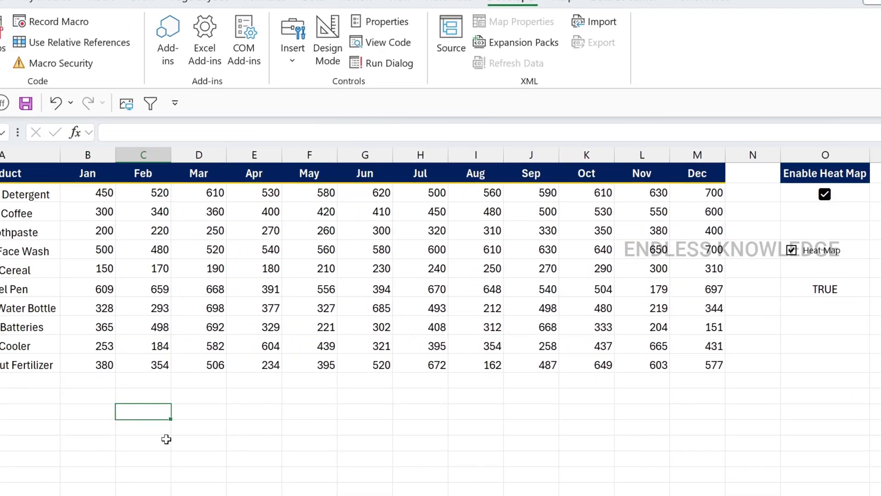
pyautogui.write('=')
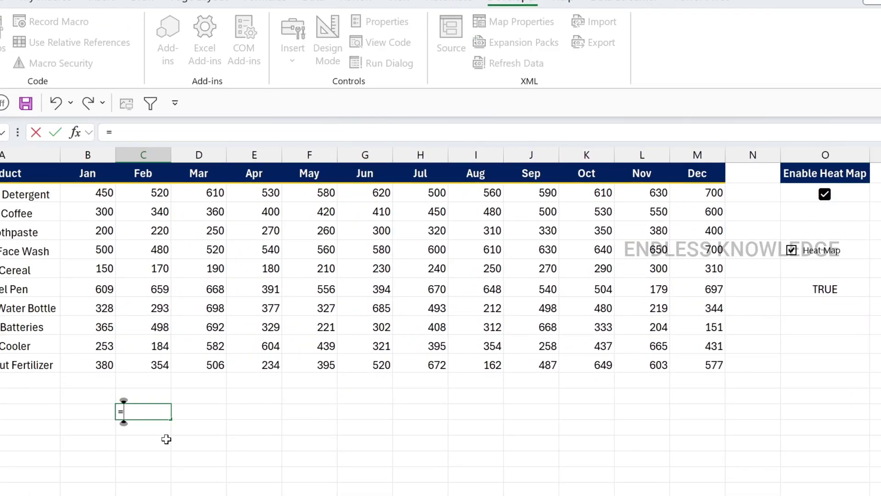
pyautogui.write('IF(')
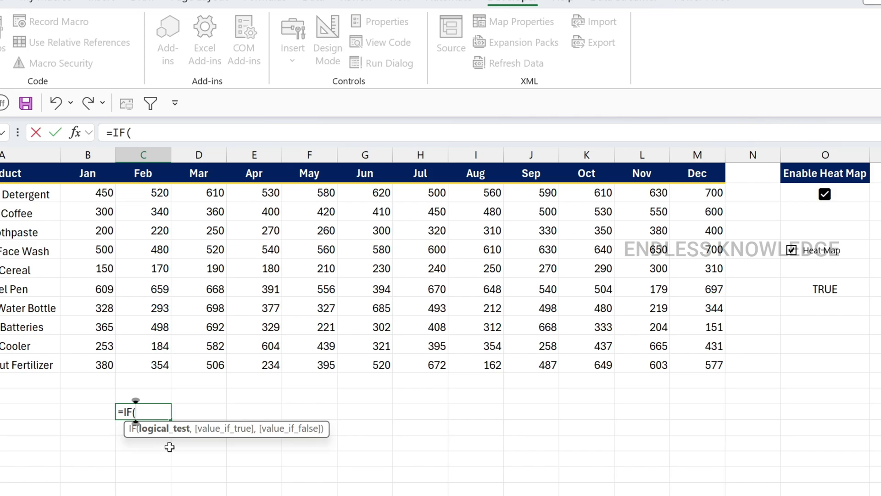
pyautogui.click(845, 195)
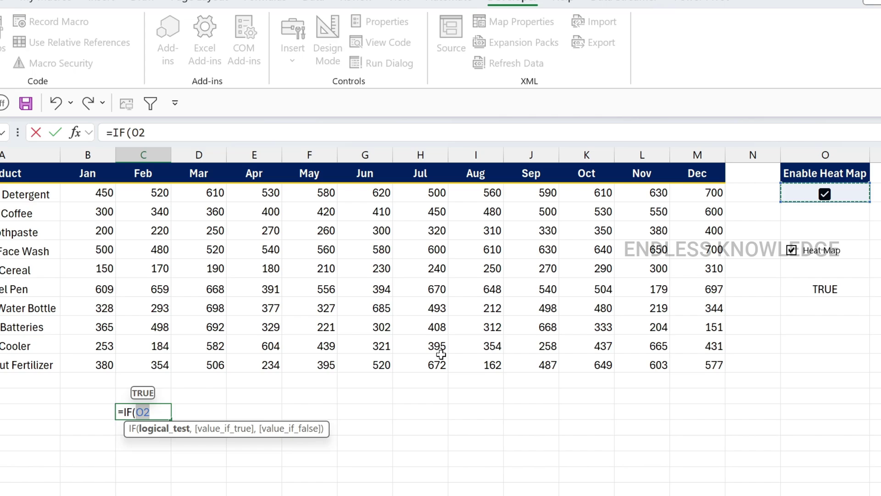
pyautogui.press('F4')
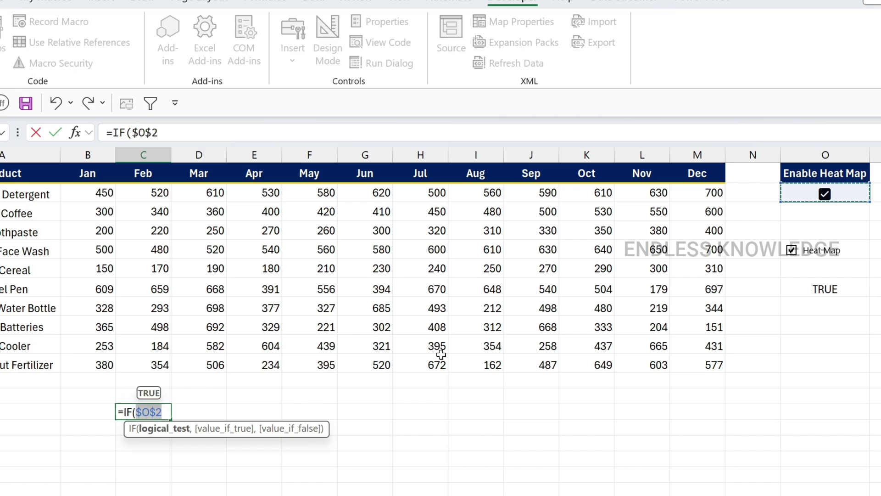
pyautogui.write('=')
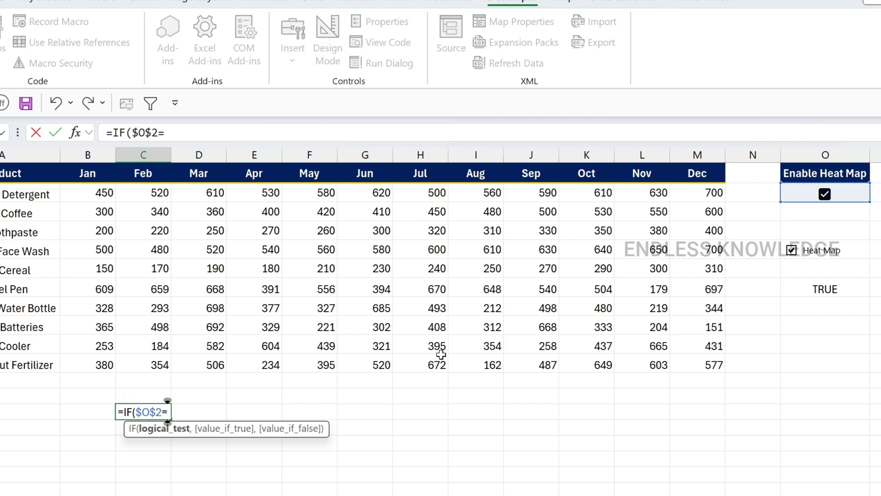
pyautogui.write('True')
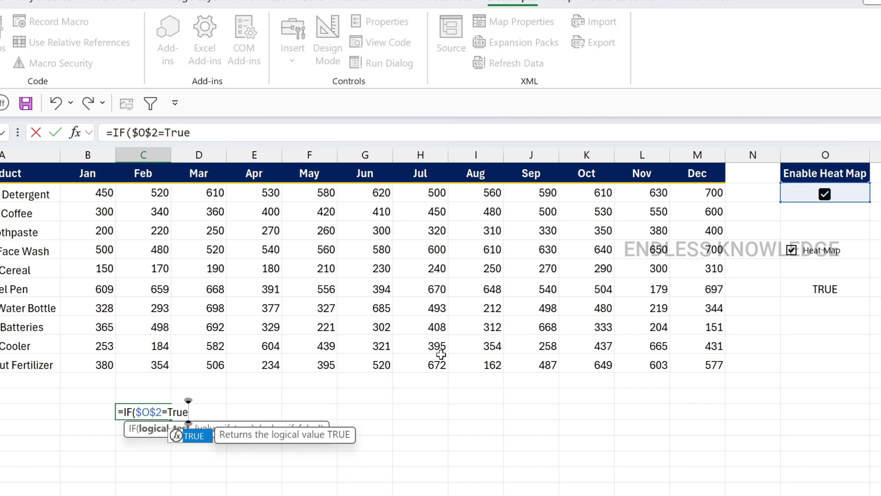
pyautogui.write(',')
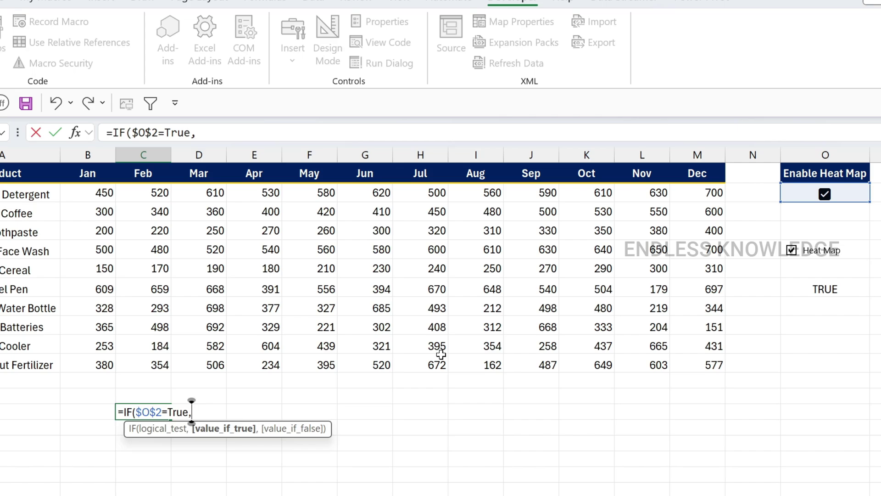
# Complete the IF formula in C14 with MIN($B$2:$M$11) as the true value and FALSE as the false value.
pyautogui.write('min')
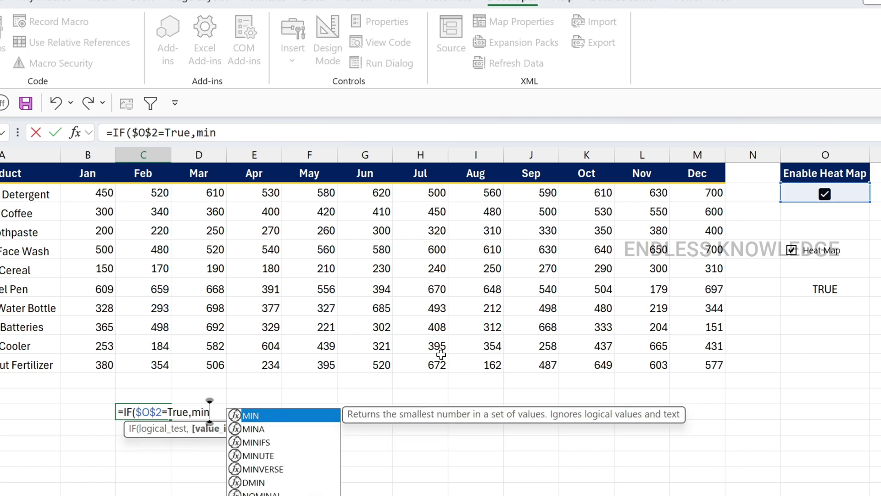
pyautogui.press('Tab')
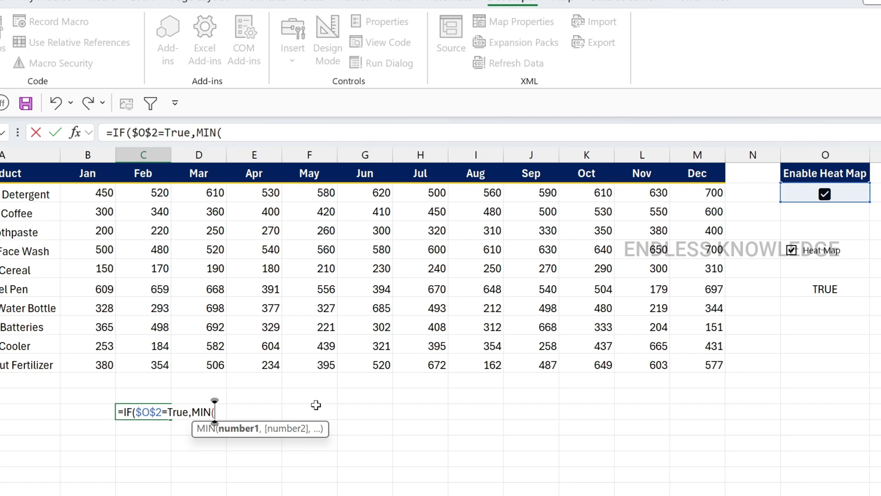
pyautogui.moveTo(104, 195); pyautogui.dragTo(698, 355)
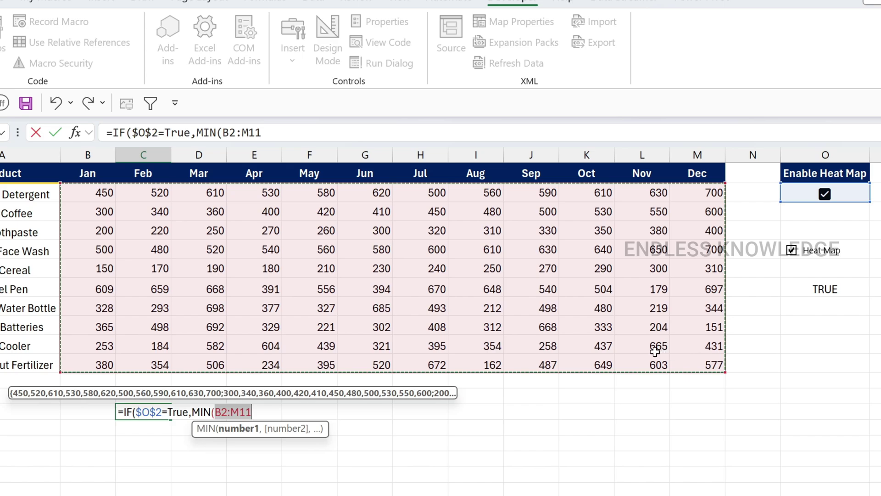
pyautogui.press('F4')
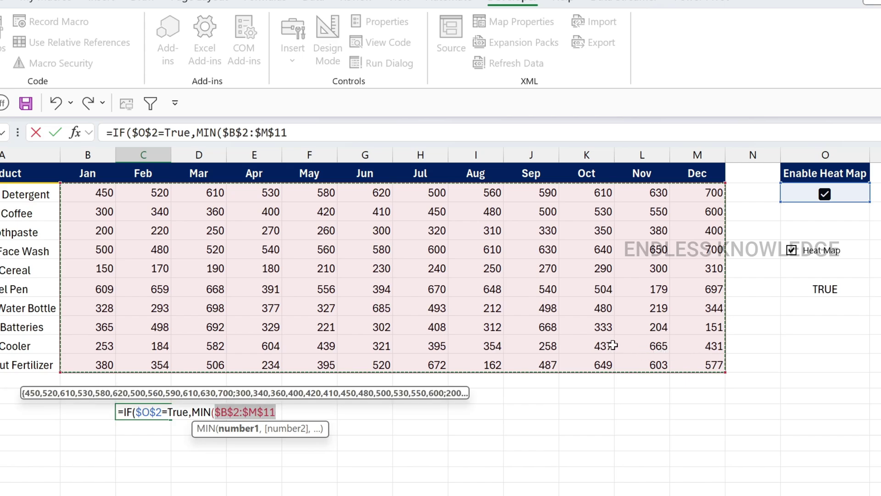
pyautogui.write(')')
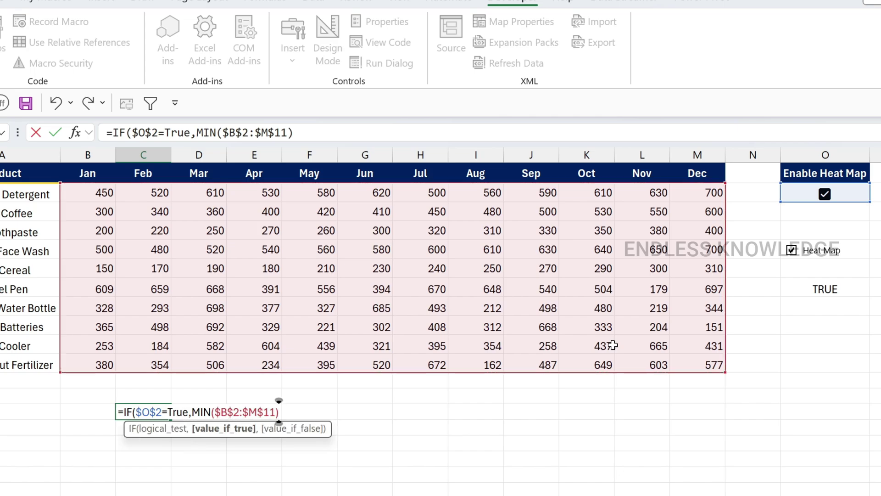
pyautogui.write(',')
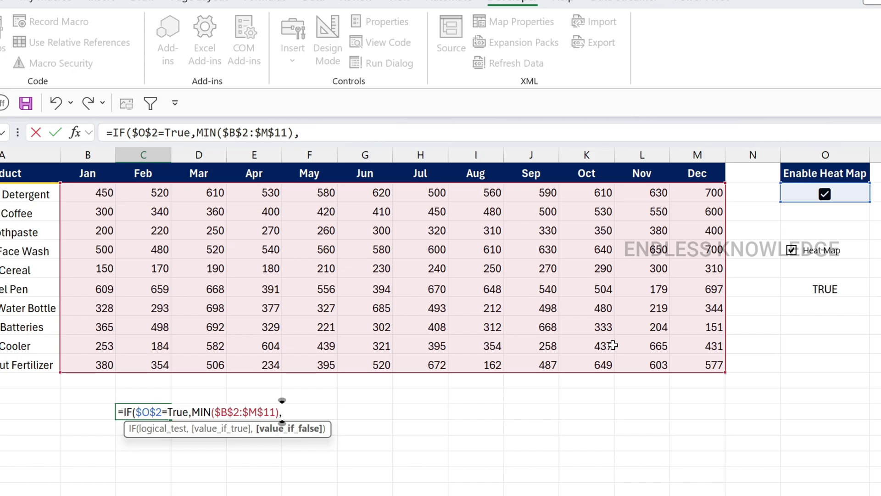
pyautogui.write('fa')
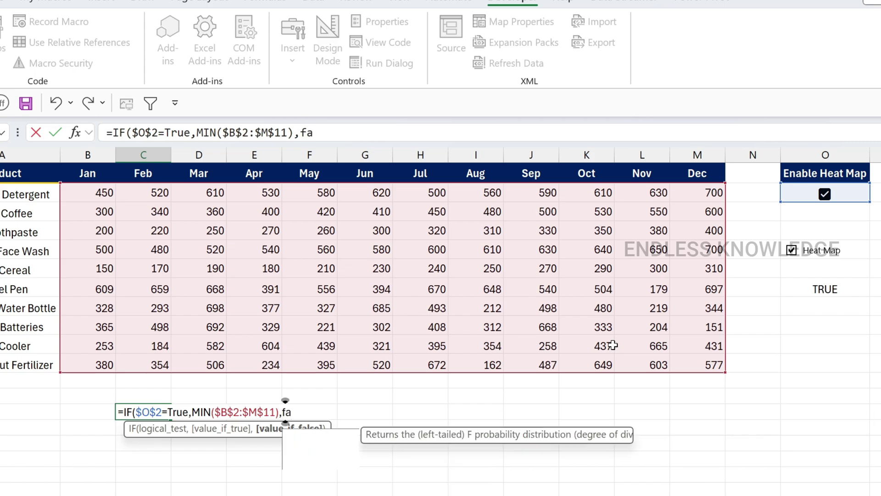
pyautogui.write('lse')
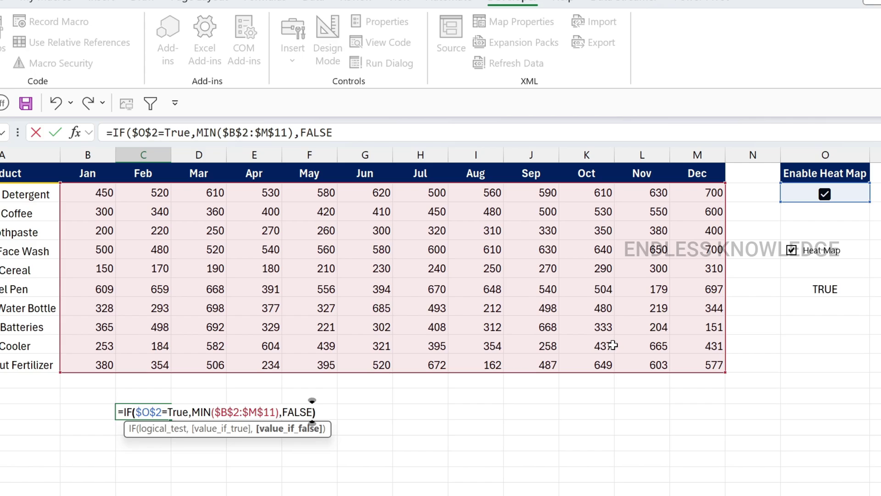
pyautogui.write(')')
pyautogui.press('Return')
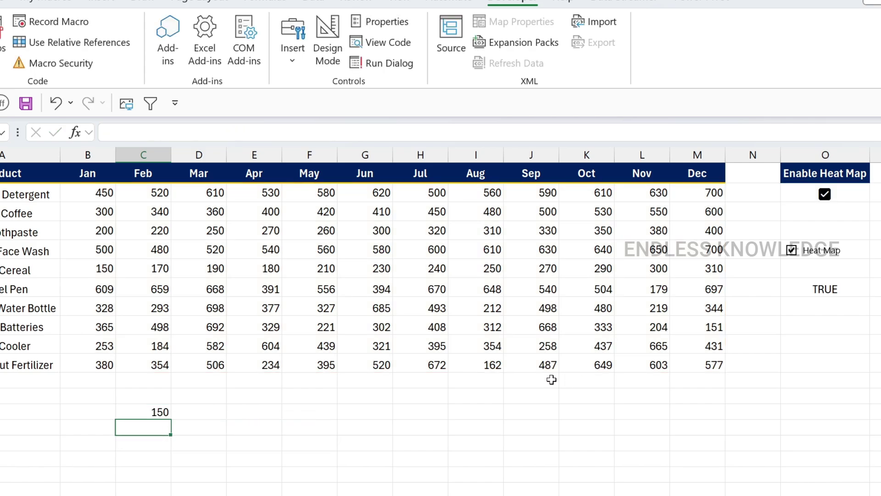
# Test the C14 formula by unticking and re-ticking the Enable Heat Map checkbox in O2.
pyautogui.click(147, 411)
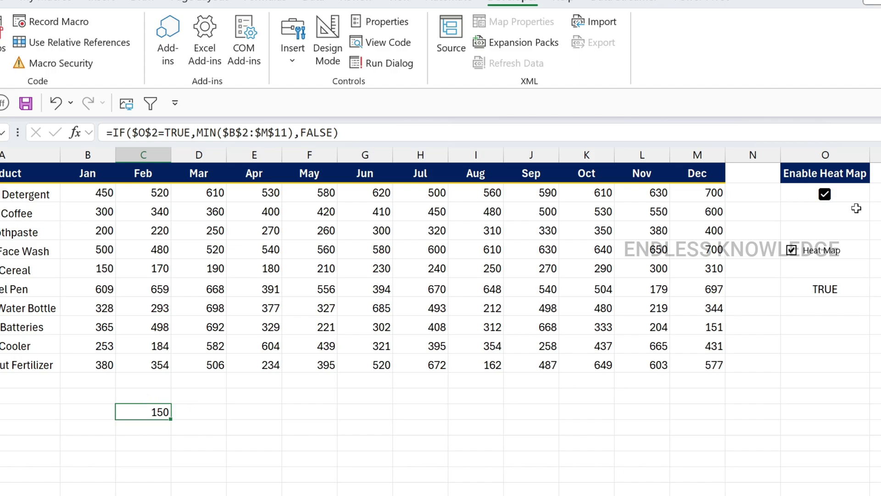
pyautogui.click(825, 195)
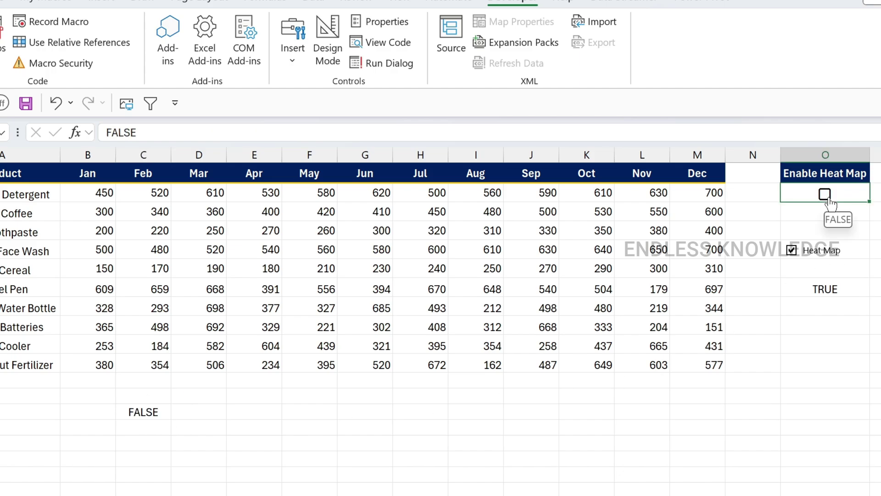
pyautogui.click(825, 194)
# Copy the full IF formula text from cell C14 and exit cell editing.
pyautogui.doubleClick(142, 411)
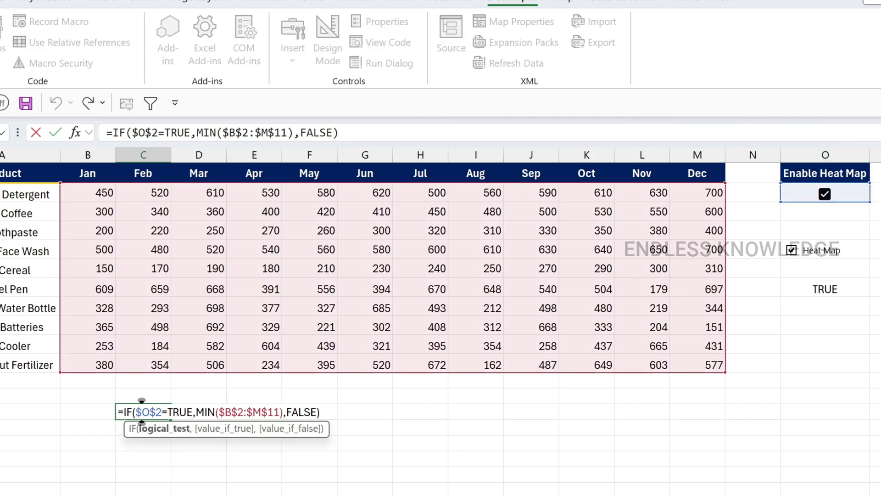
pyautogui.moveTo(118, 411); pyautogui.dragTo(320, 412)
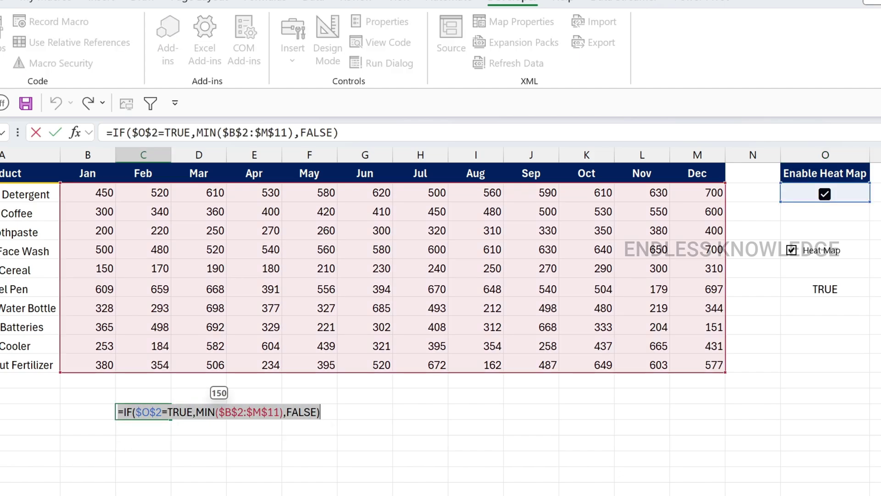
pyautogui.press('Escape')
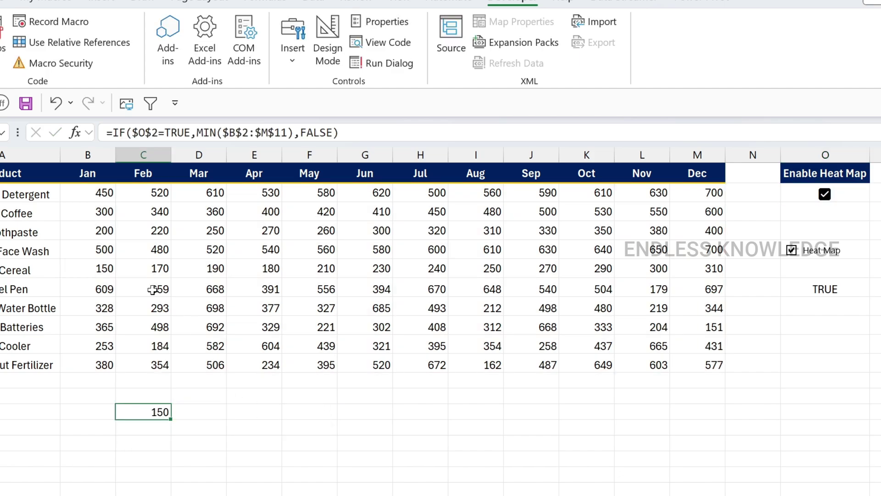
# Start a custom color scale conditional formatting rule for the monthly values in B2:M11.
pyautogui.moveTo(103, 195); pyautogui.dragTo(699, 359)
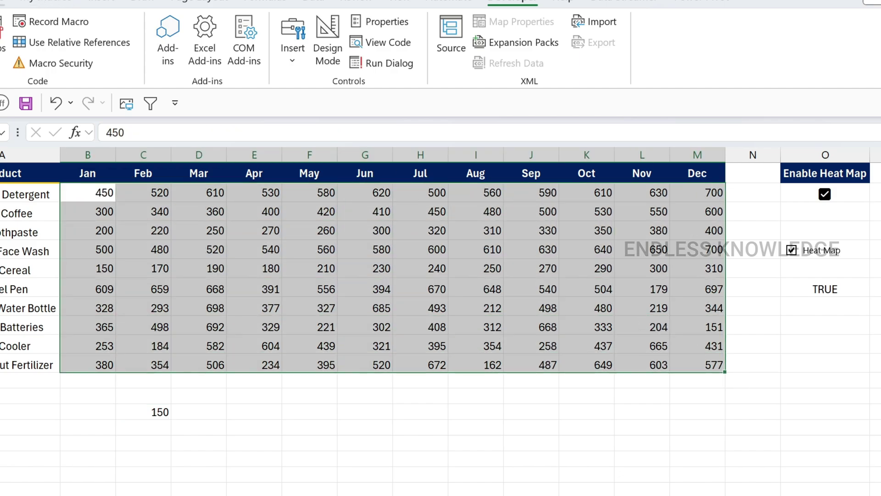
pyautogui.click(46, 3)
pyautogui.click(577, 50)
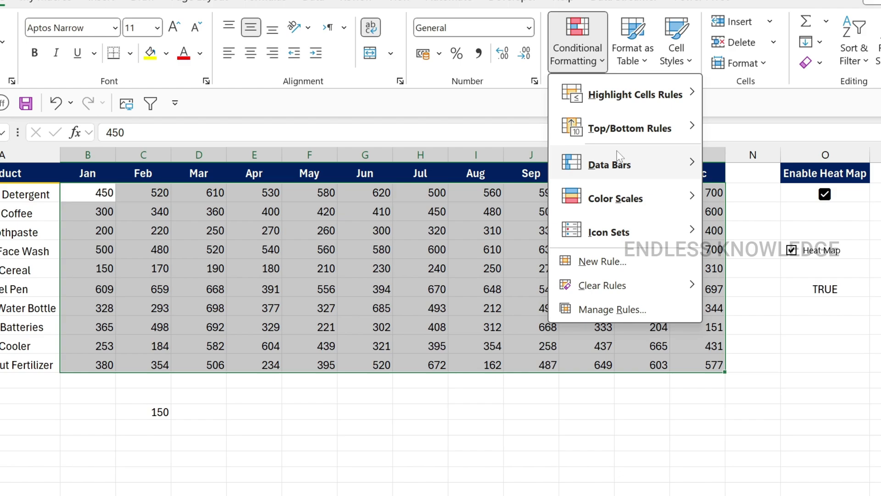
pyautogui.moveTo(633, 195)
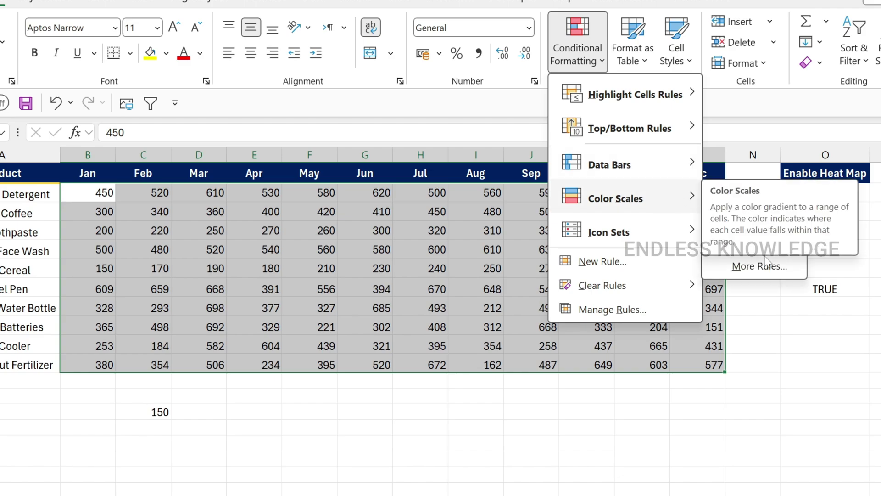
pyautogui.click(758, 267)
pyautogui.moveTo(521, 143); pyautogui.dragTo(451, 136)
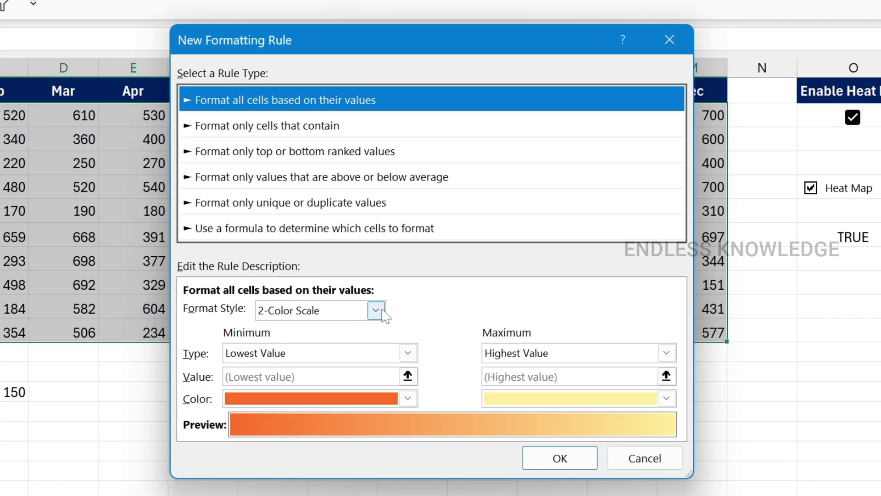
# Choose a 3-Color Scale and set its minimum to the copied formula =IF($O$2=TRUE,MIN($B$2:$M$11),FALSE).
pyautogui.click(376, 310)
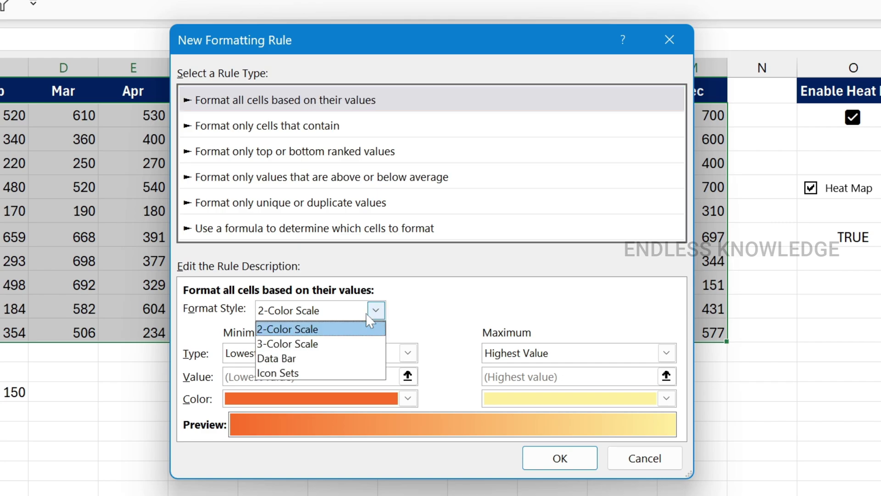
pyautogui.click(331, 342)
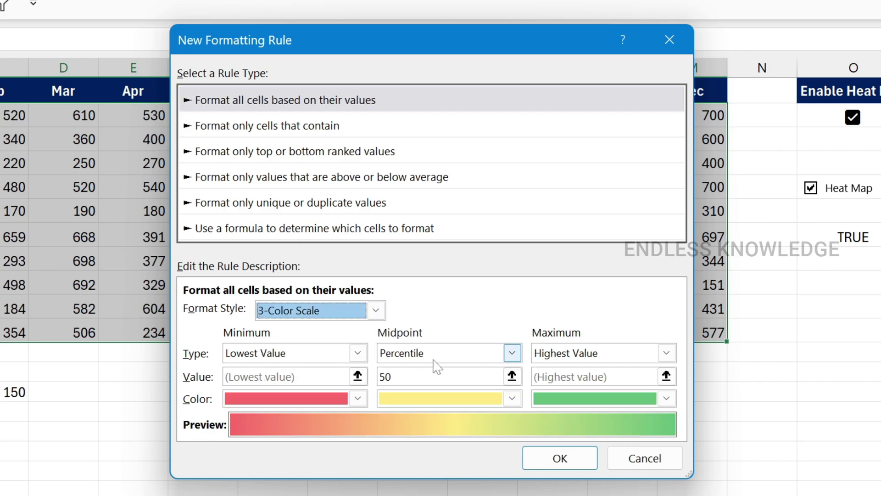
pyautogui.click(357, 354)
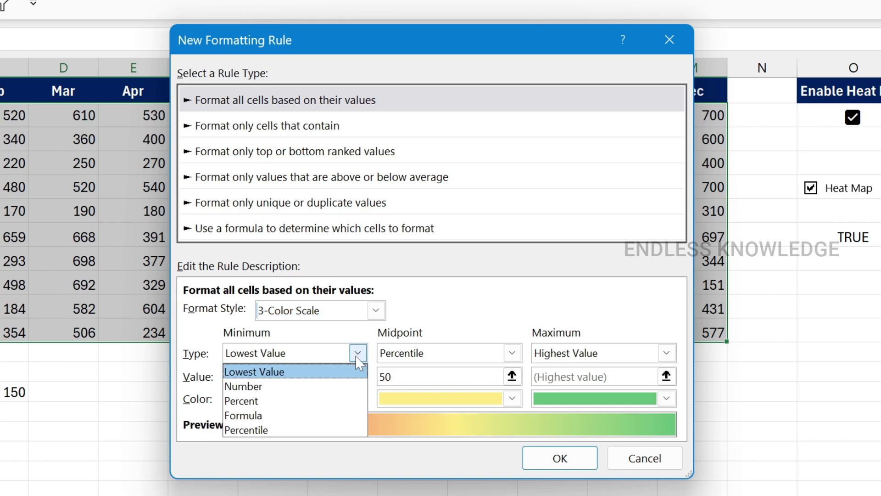
pyautogui.click(248, 414)
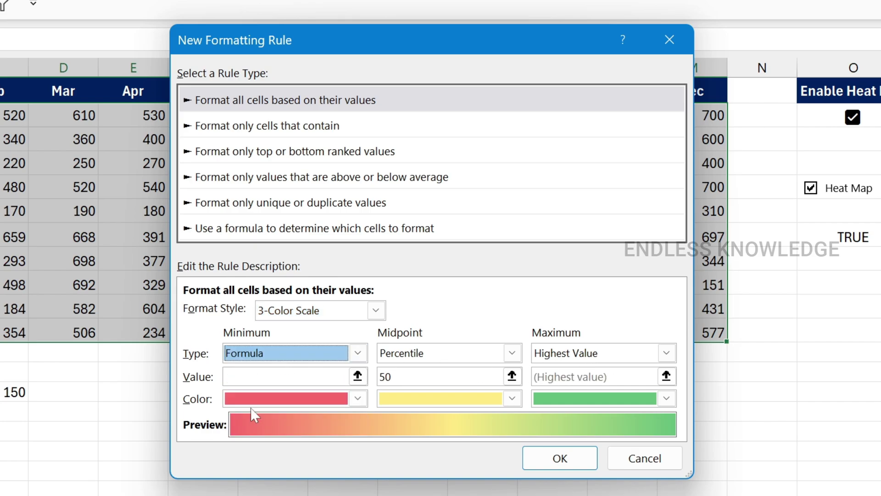
pyautogui.click(279, 372)
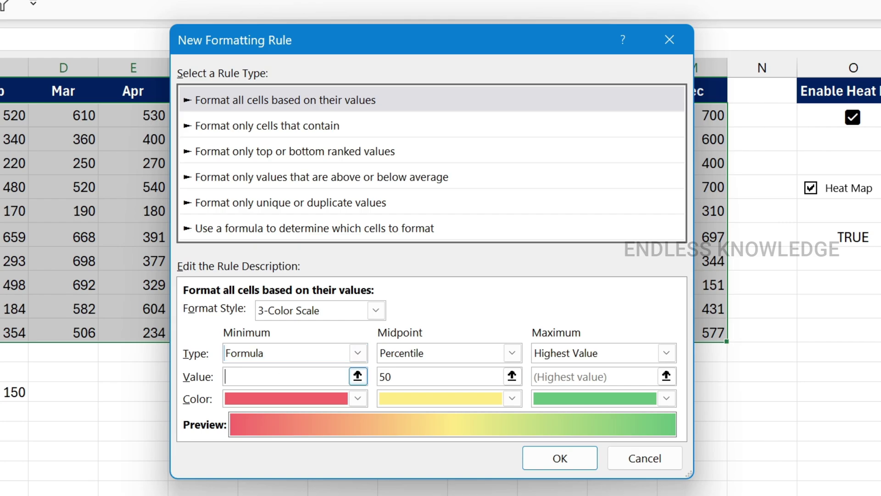
pyautogui.hotkey('ctrl', 'v')
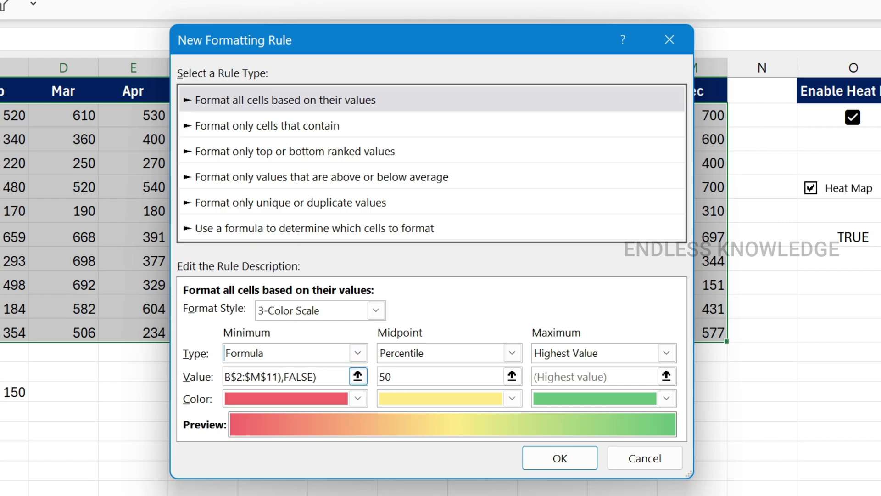
pyautogui.hotkey('shift', 'Home')
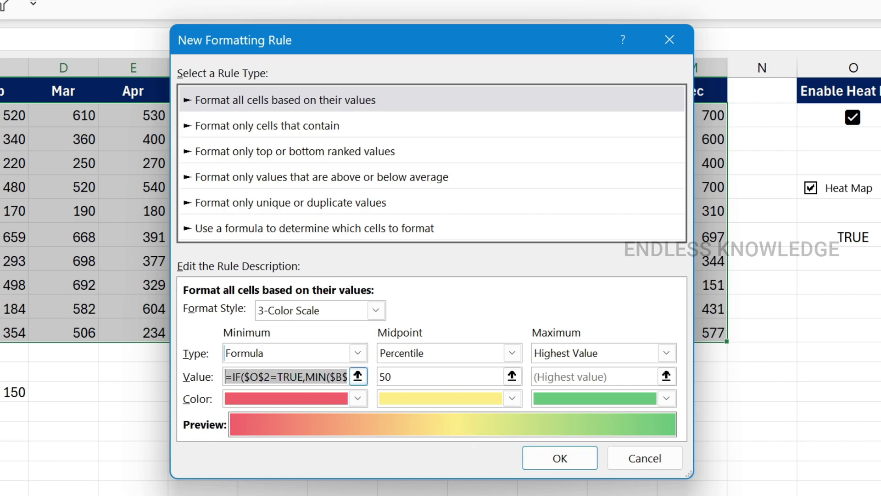
pyautogui.click(277, 376)
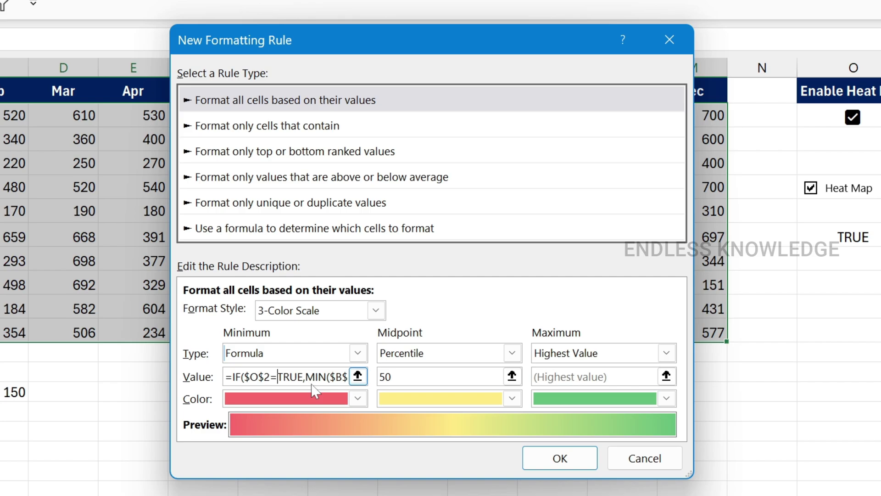
# Set the color scale's midpoint to the same IF formula, with AVERAGE in place of MIN.
pyautogui.click(513, 353)
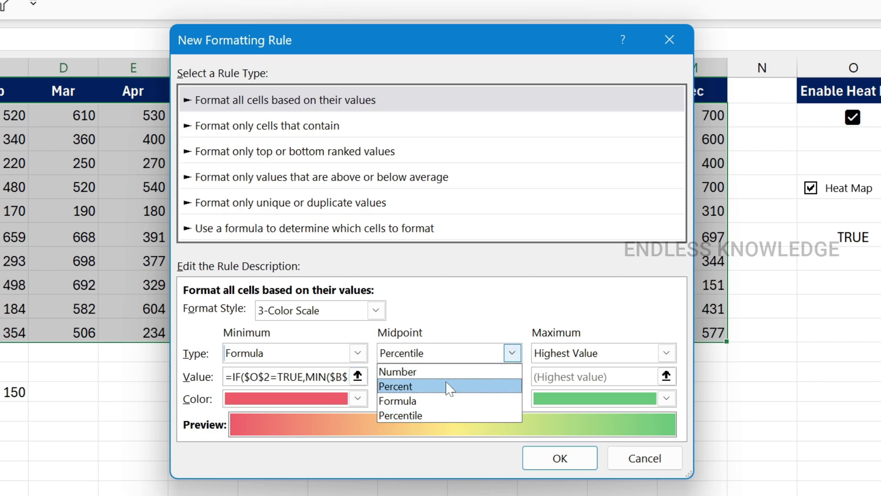
pyautogui.click(413, 403)
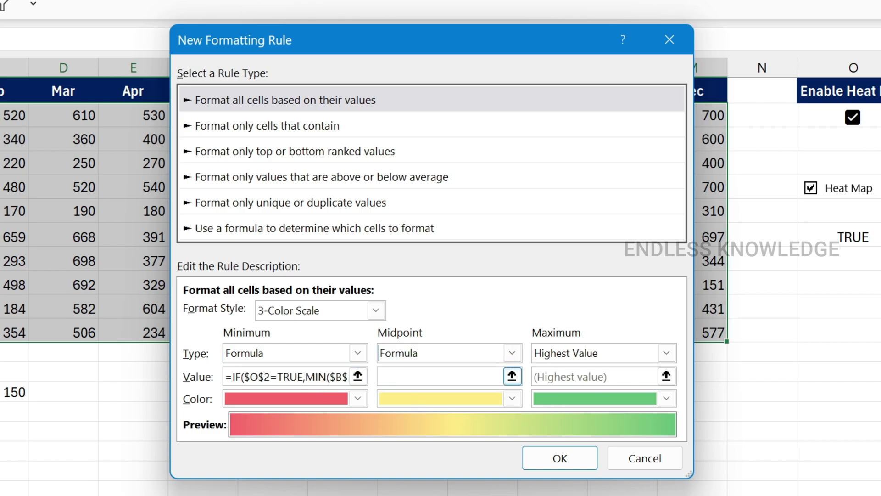
pyautogui.hotkey('ctrl', 'v')
pyautogui.moveTo(471, 376); pyautogui.dragTo(380, 376)
pyautogui.click(470, 376)
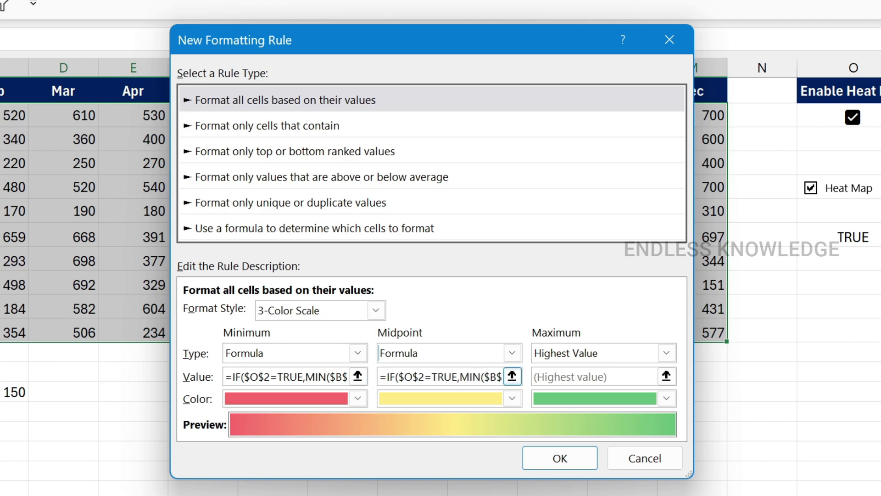
pyautogui.doubleClick(469, 376)
pyautogui.write('AVE')
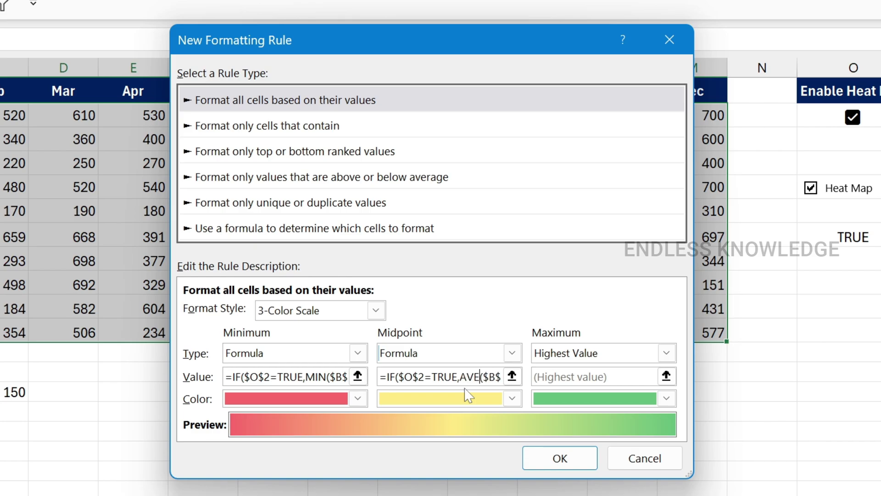
pyautogui.write('RAGE')
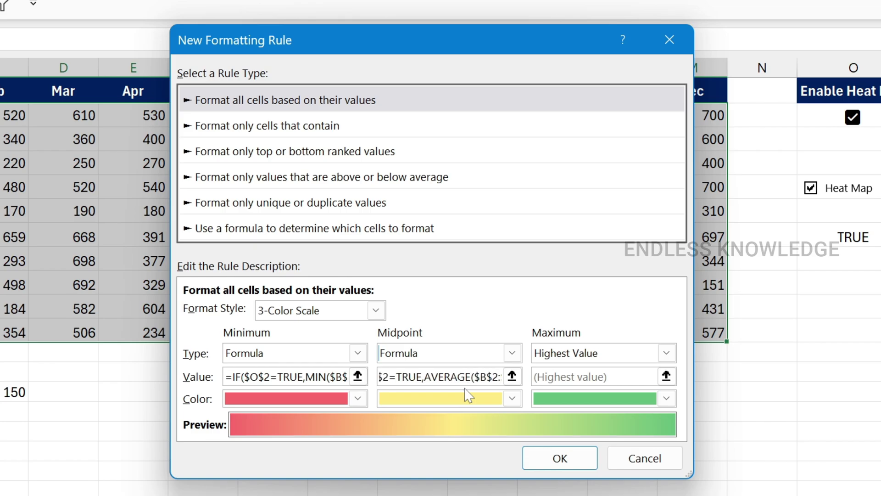
# Set the color scale's maximum to the same IF formula with MAX in place of MIN, and apply the rule.
pyautogui.click(626, 356)
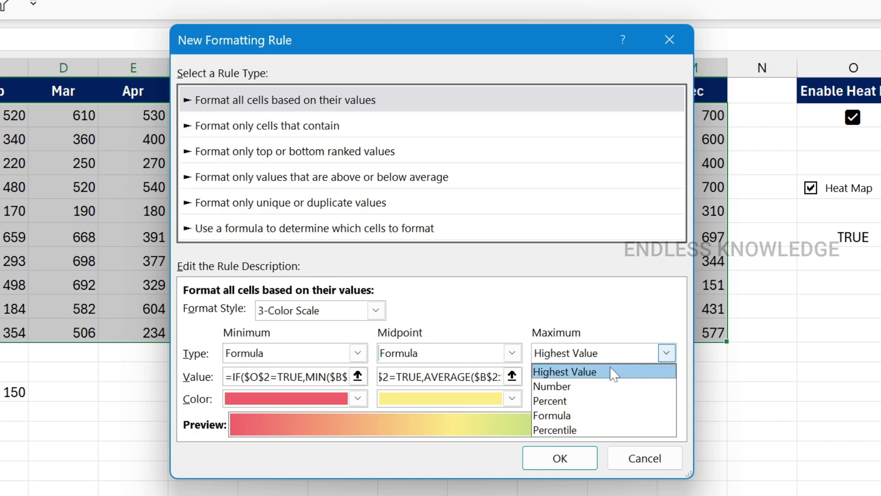
pyautogui.click(573, 415)
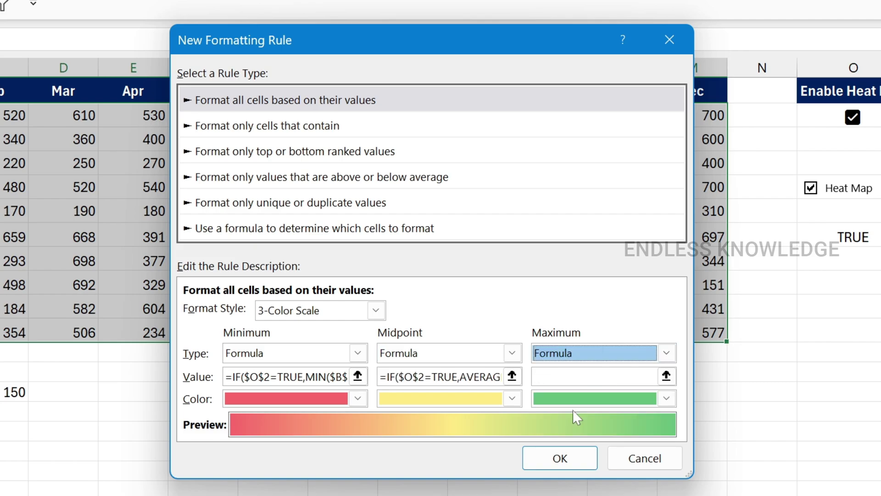
pyautogui.press('Tab')
pyautogui.hotkey('ctrl', 'v')
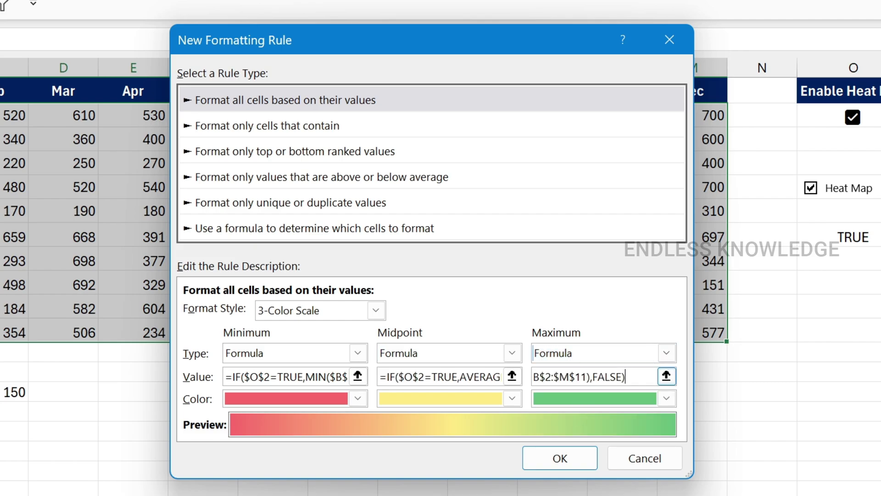
pyautogui.hotkey('ctrl', 'a')
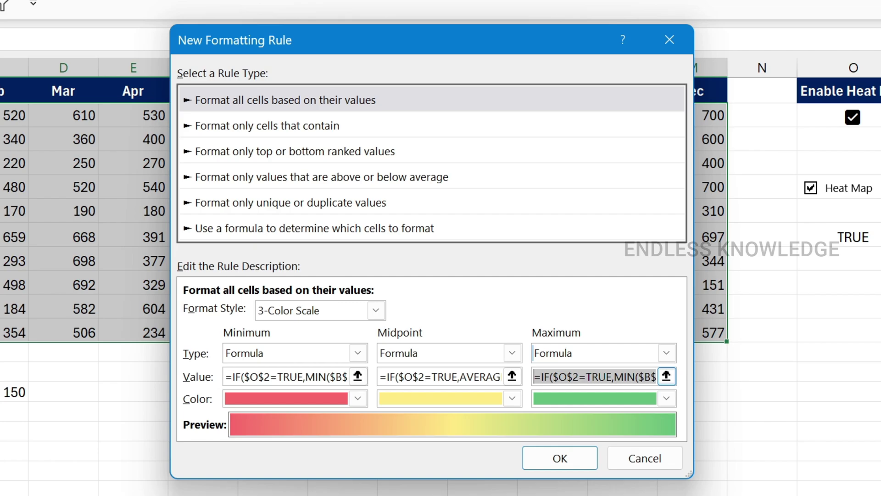
pyautogui.doubleClick(624, 377)
pyautogui.write('MAX')
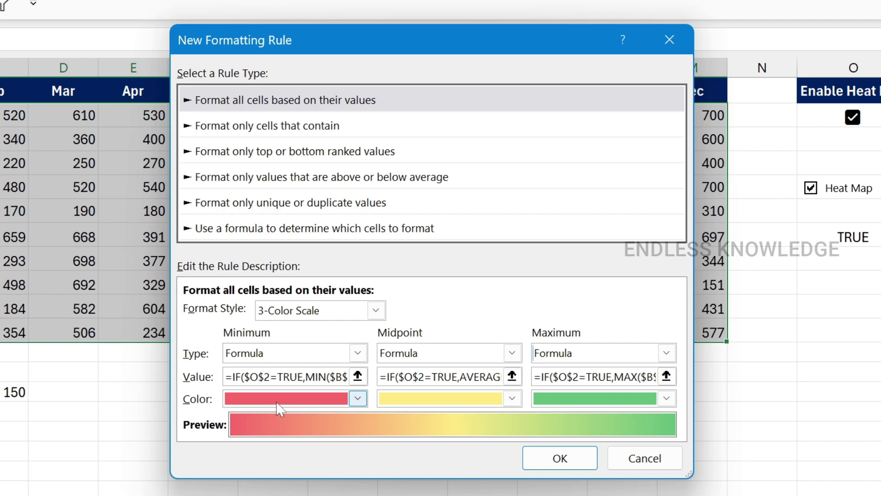
pyautogui.click(536, 457)
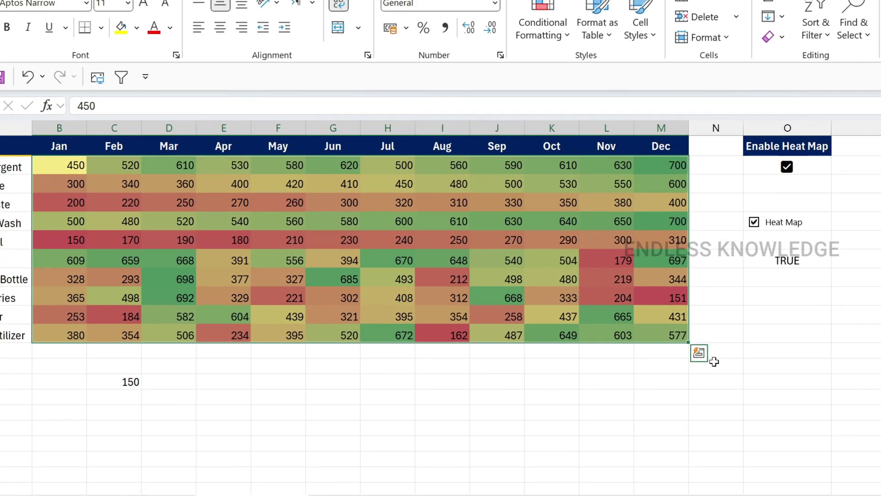
pyautogui.click(727, 367)
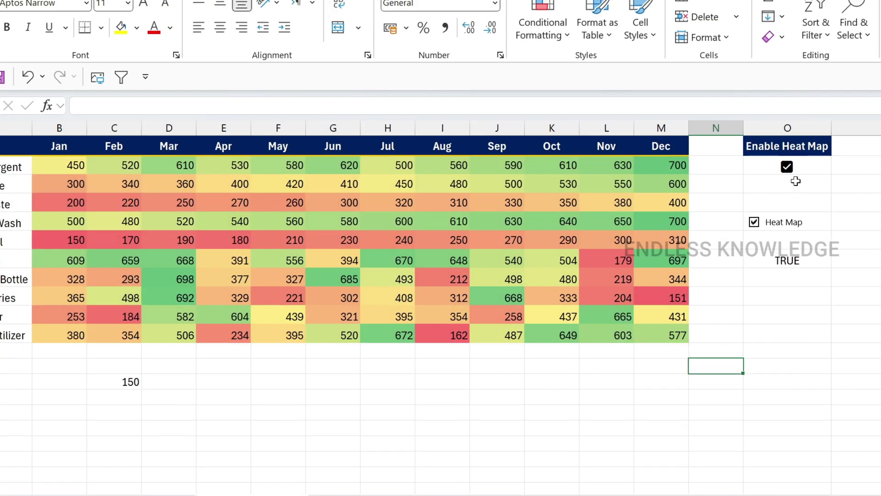
# Test the heat map by unticking and re-ticking the Enable Heat Map checkbox in O2 twice.
pyautogui.click(788, 172)
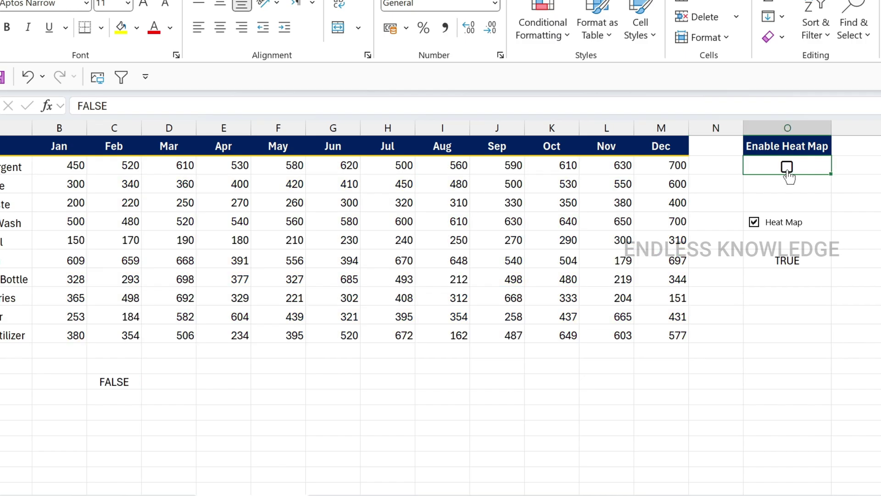
pyautogui.click(788, 170)
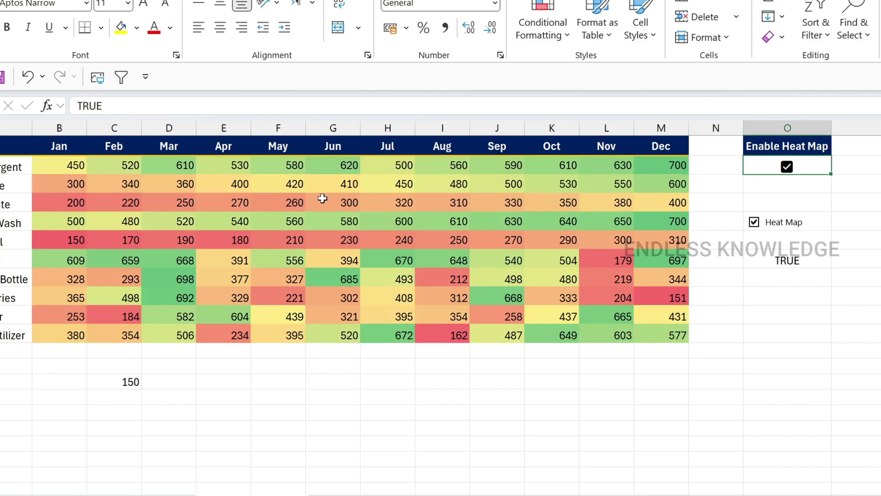
pyautogui.click(787, 173)
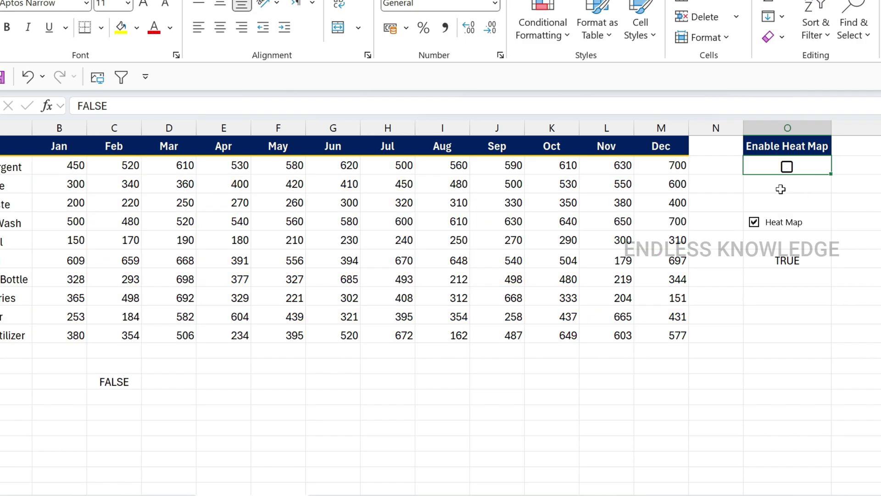
pyautogui.click(788, 171)
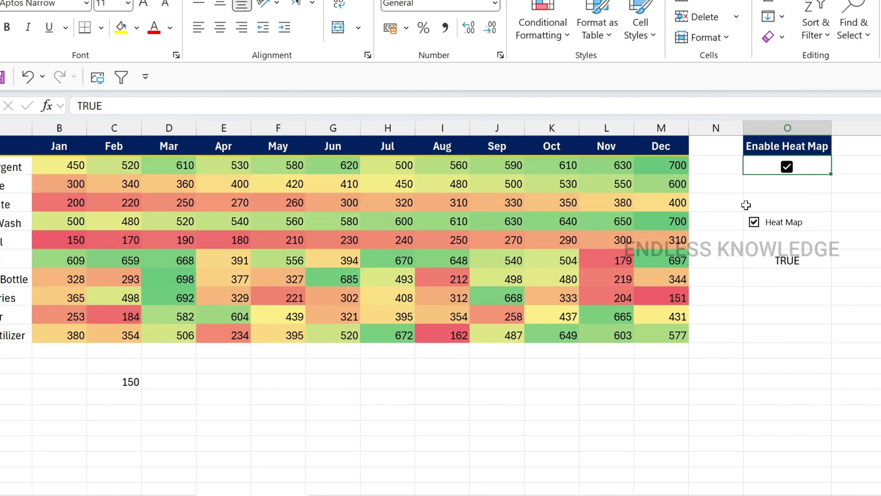
# Hide the numbers in B2:M11 with the custom number format ;;; and check the underlying values of several cells.
pyautogui.moveTo(69, 163); pyautogui.dragTo(665, 326)
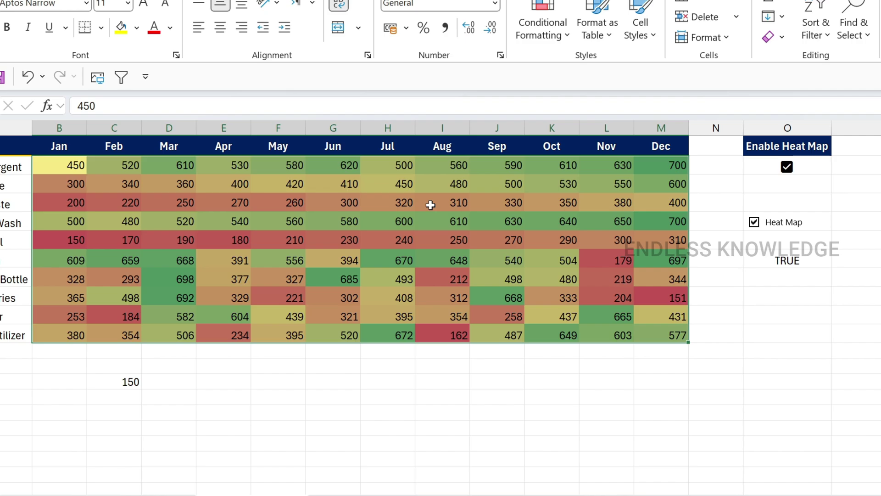
pyautogui.hotkey('ctrl', '1')
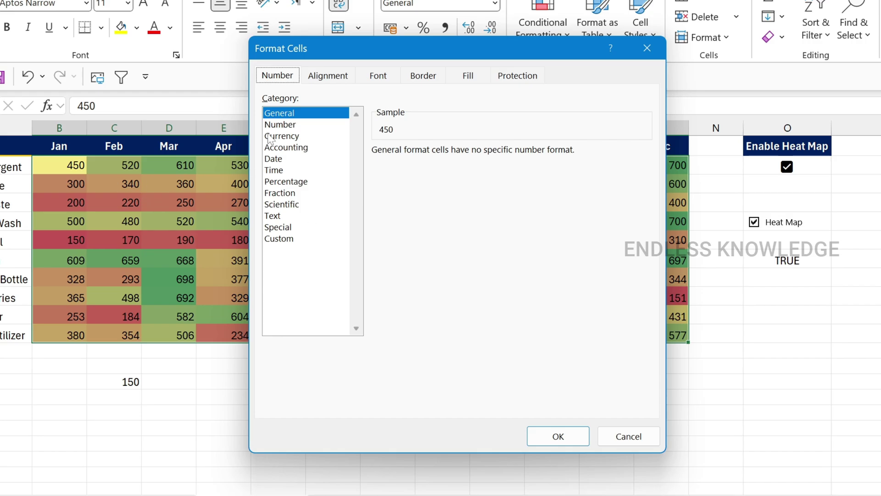
pyautogui.click(284, 240)
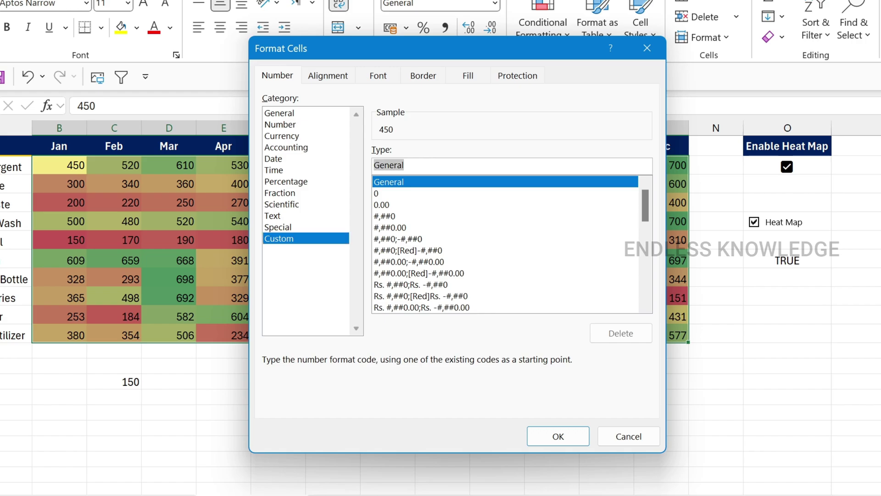
pyautogui.write(';;;')
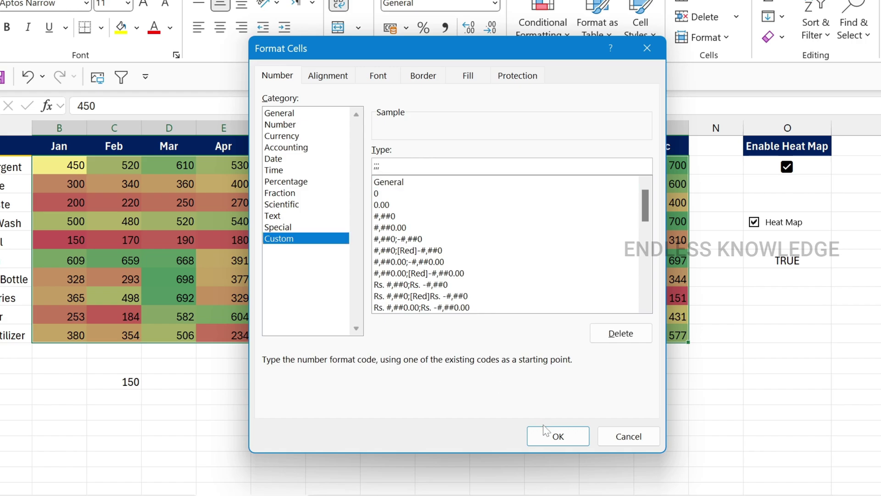
pyautogui.click(557, 435)
pyautogui.click(400, 360)
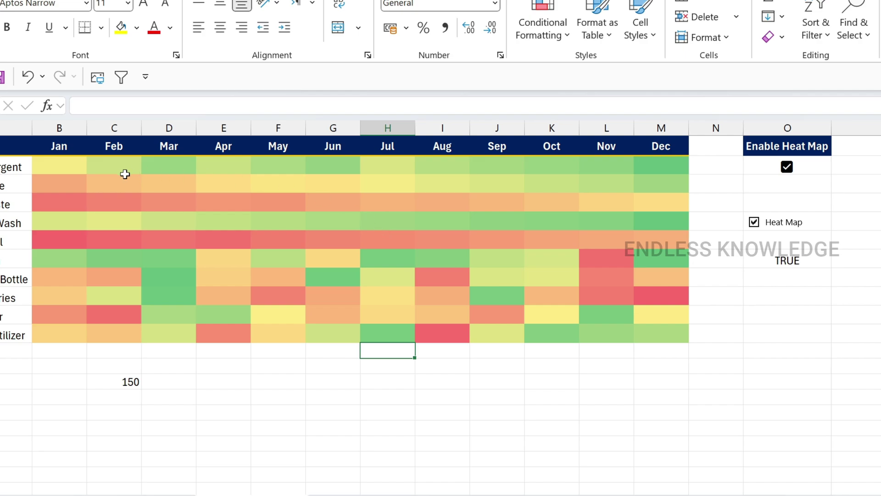
pyautogui.click(59, 172)
pyautogui.click(65, 185)
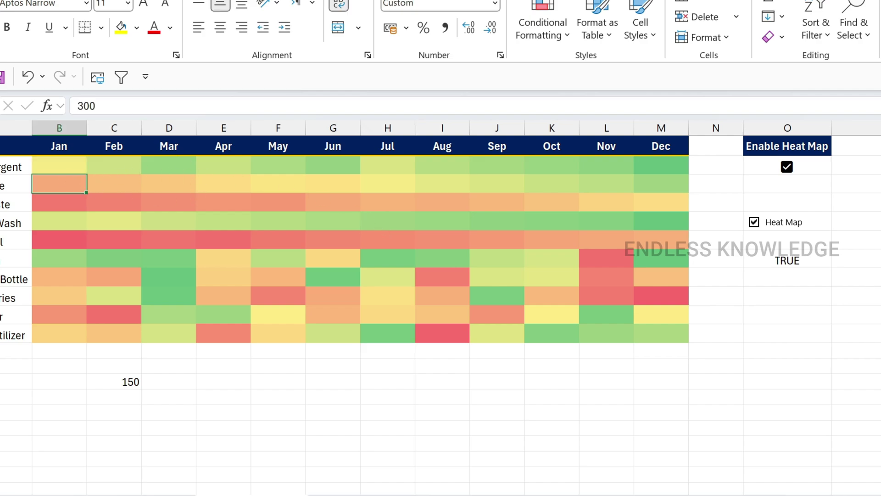
pyautogui.click(219, 216)
pyautogui.click(241, 265)
pyautogui.click(462, 260)
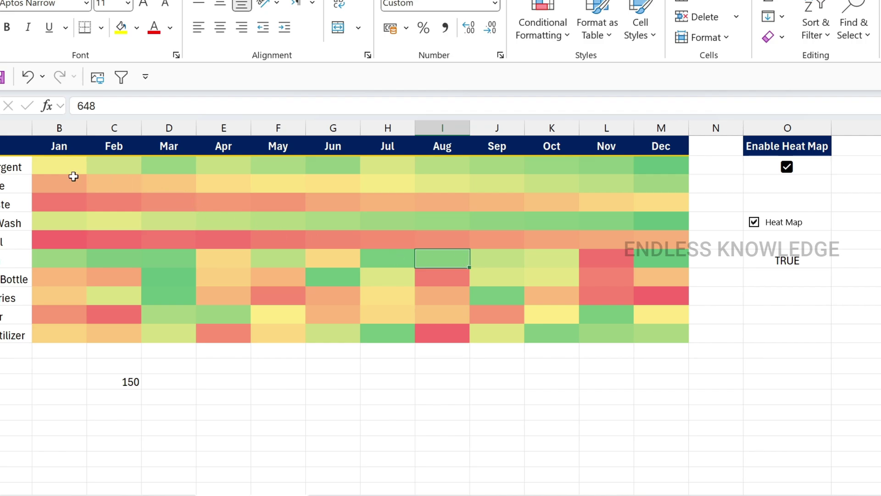
# Show the numbers in B2:M11 again by applying the General number format.
pyautogui.moveTo(42, 166); pyautogui.dragTo(679, 327)
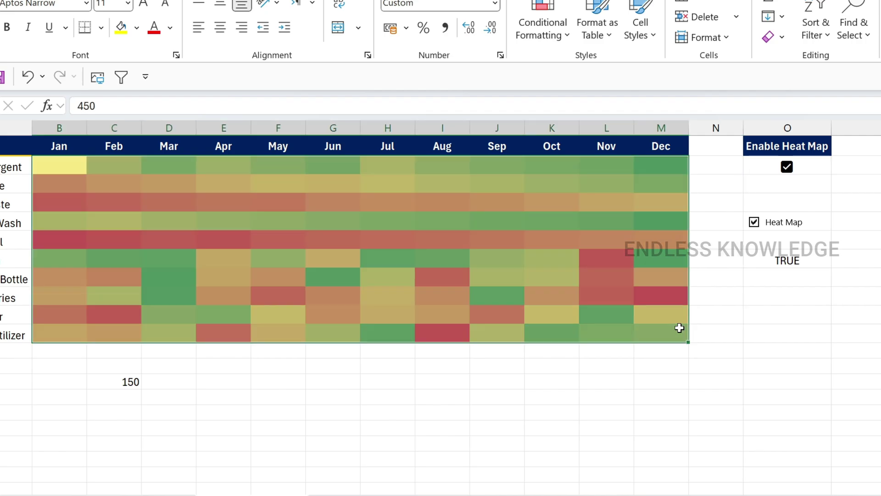
pyautogui.hotkey('ctrl', '1')
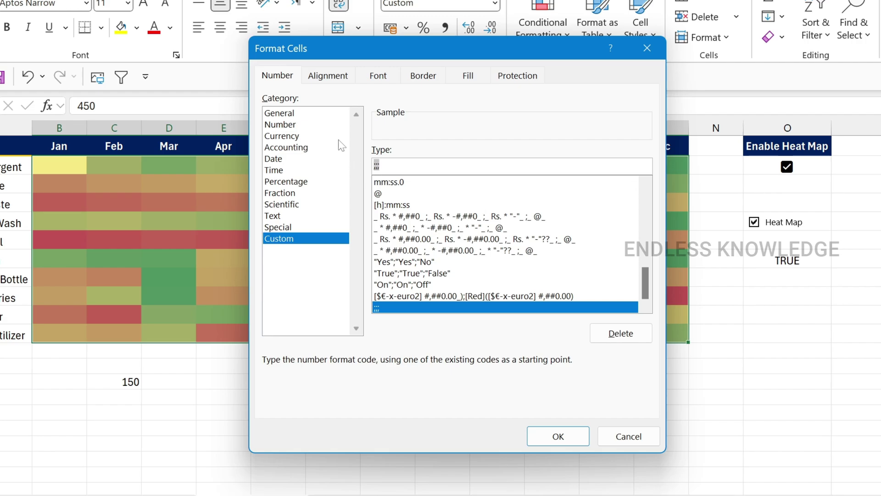
pyautogui.click(302, 117)
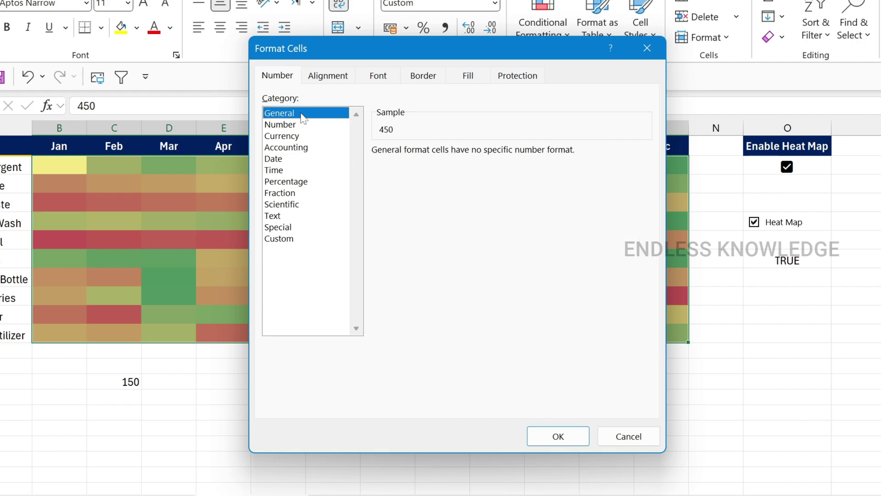
pyautogui.click(557, 435)
pyautogui.click(543, 370)
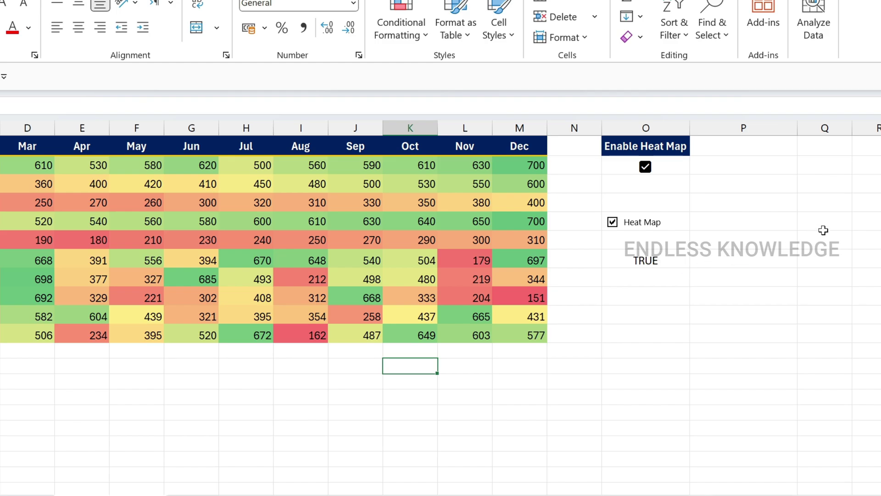
# Hide column P and unhide it again from the selected columns O through Q.
pyautogui.click(744, 129)
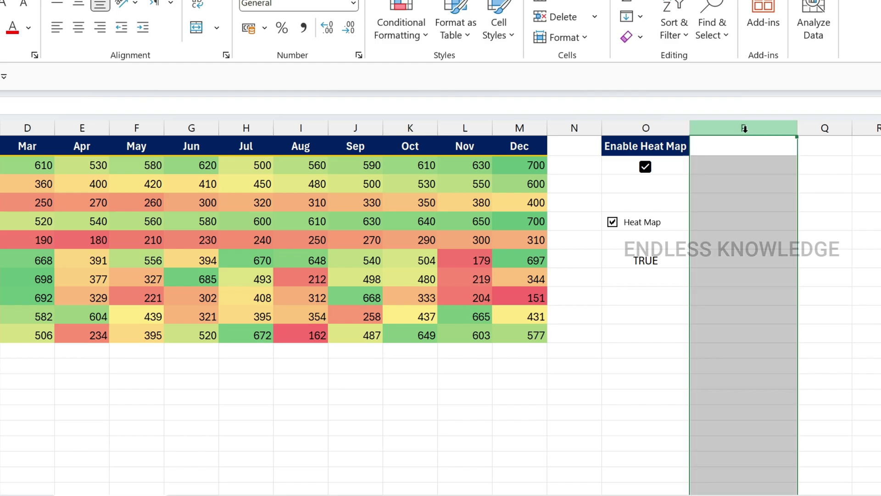
pyautogui.rightClick(744, 129)
pyautogui.click(624, 431)
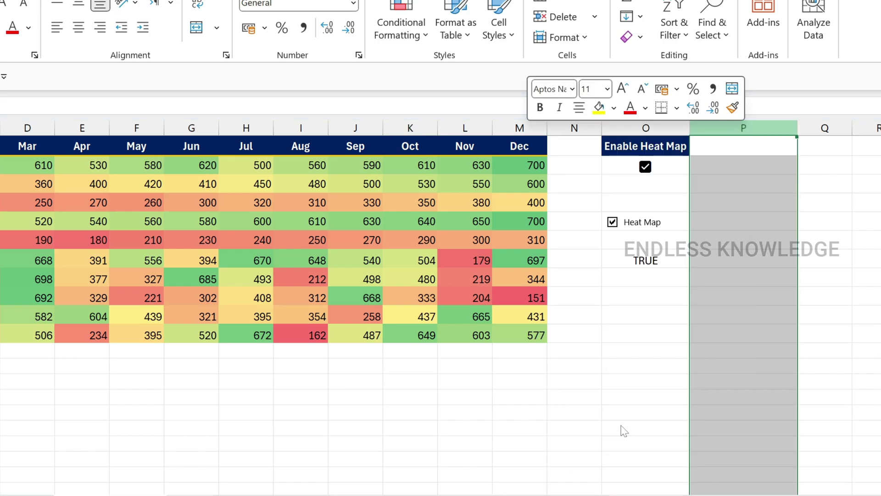
pyautogui.moveTo(677, 129)
pyautogui.mouseDown()
pyautogui.moveTo(702, 128)
pyautogui.moveTo(693, 130)
pyautogui.mouseUp()
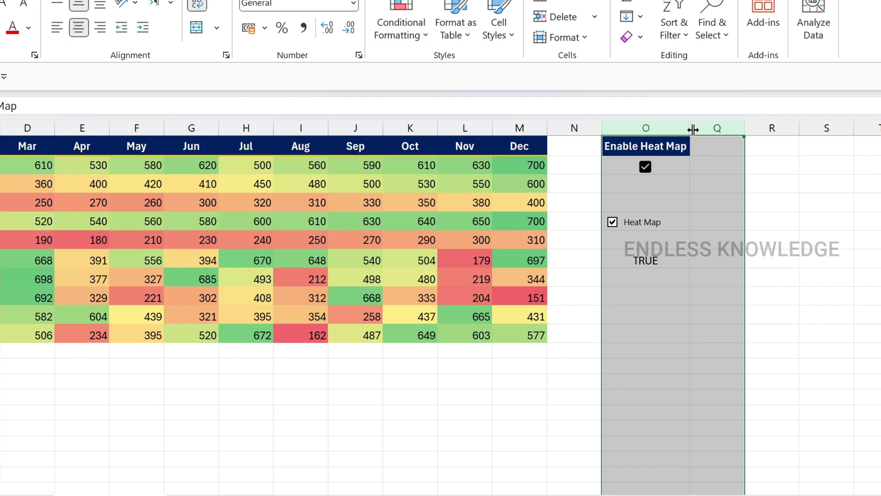
pyautogui.rightClick(693, 130)
pyautogui.click(750, 435)
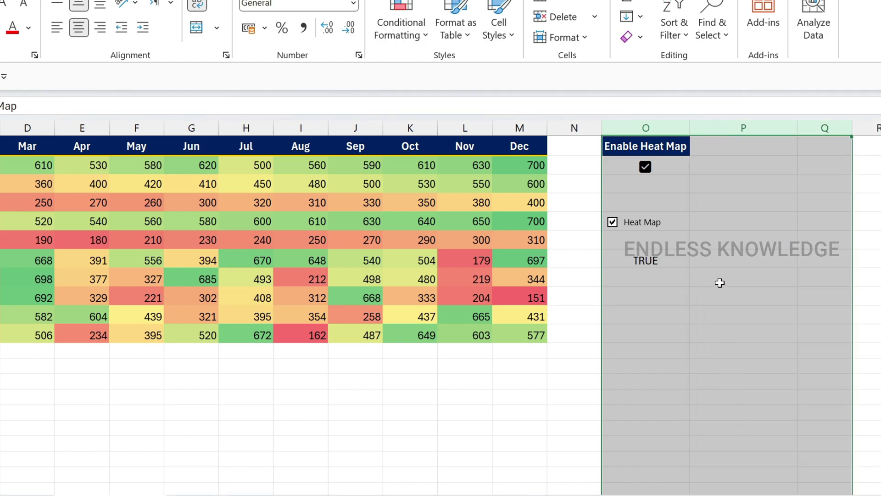
pyautogui.click(634, 292)
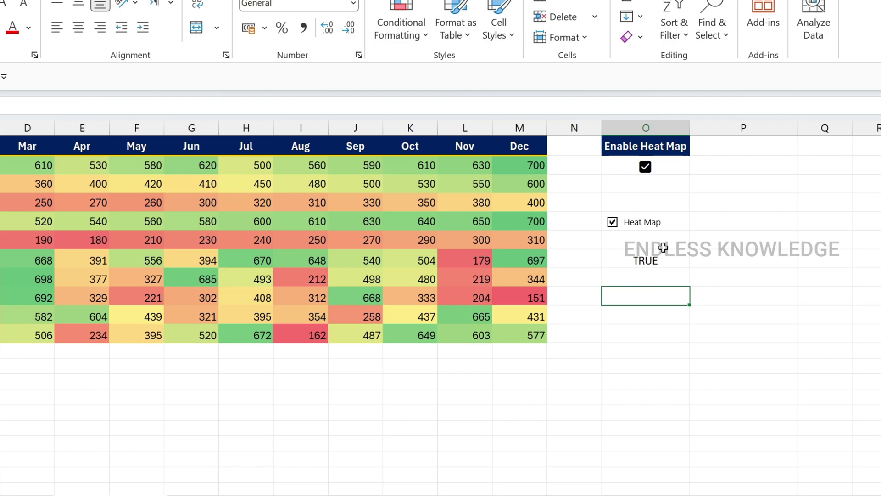
# Remove the checkbox from cell O2 with Clear All and undo the clearing.
pyautogui.click(676, 166)
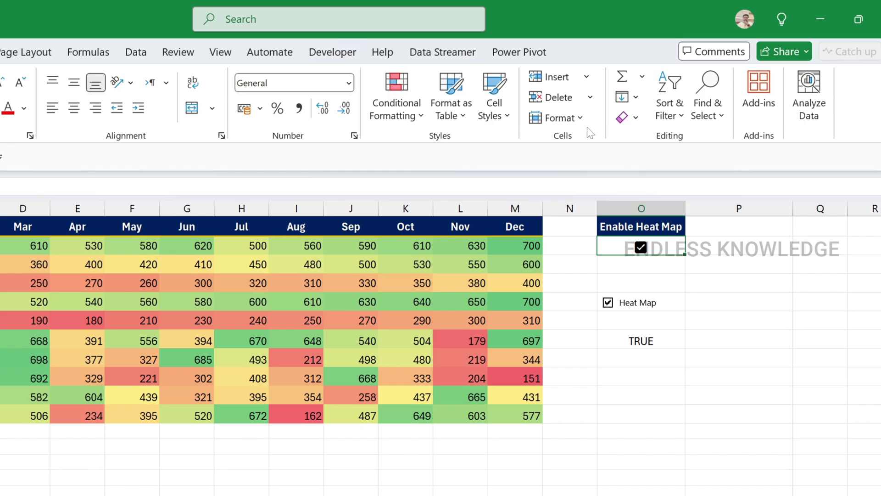
pyautogui.click(623, 123)
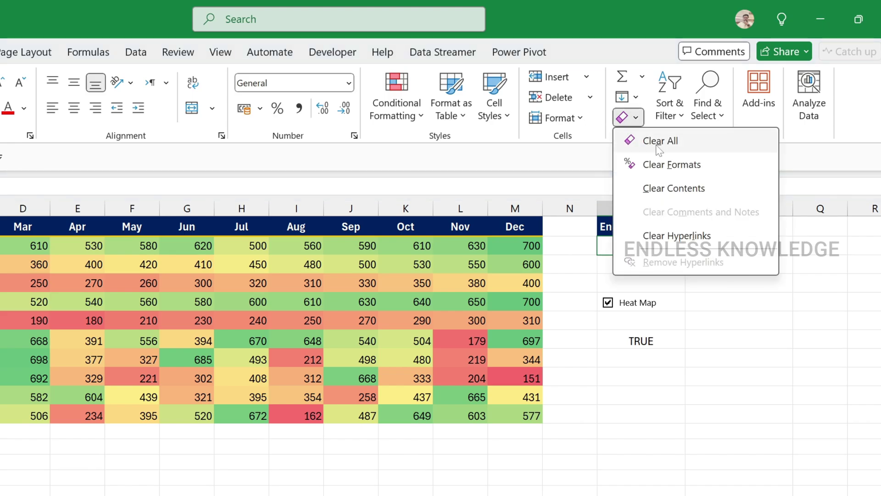
pyautogui.click(627, 140)
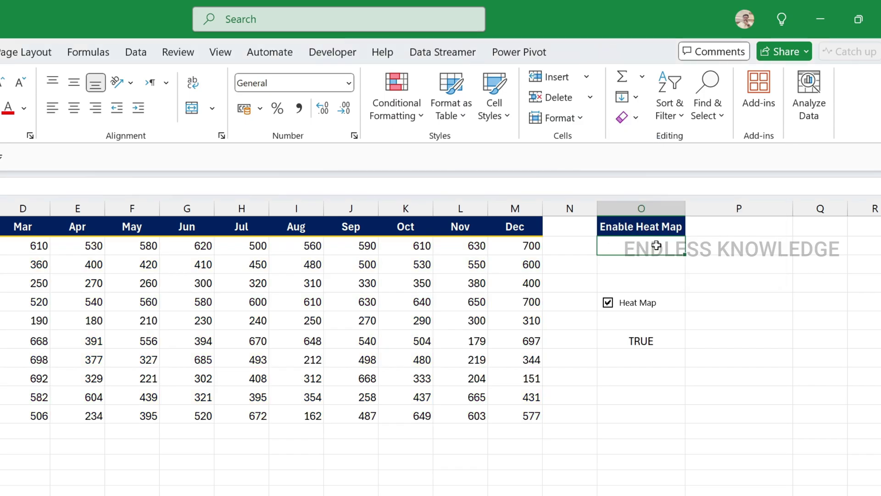
pyautogui.hotkey('ctrl', 'z')
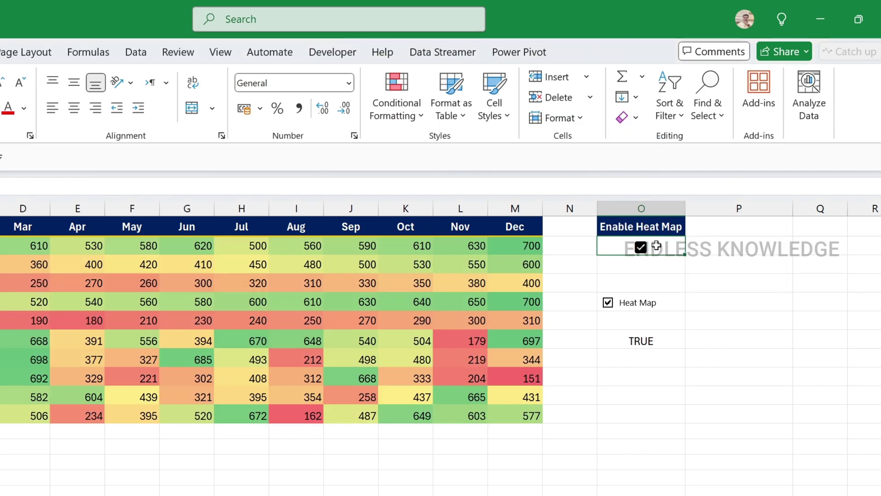
# Select the Heat Map checkbox control below the in-cell checkbox, turn on Design Mode and delete the control.
pyautogui.click(659, 304)
pyautogui.click(652, 306)
pyautogui.rightClick(653, 304)
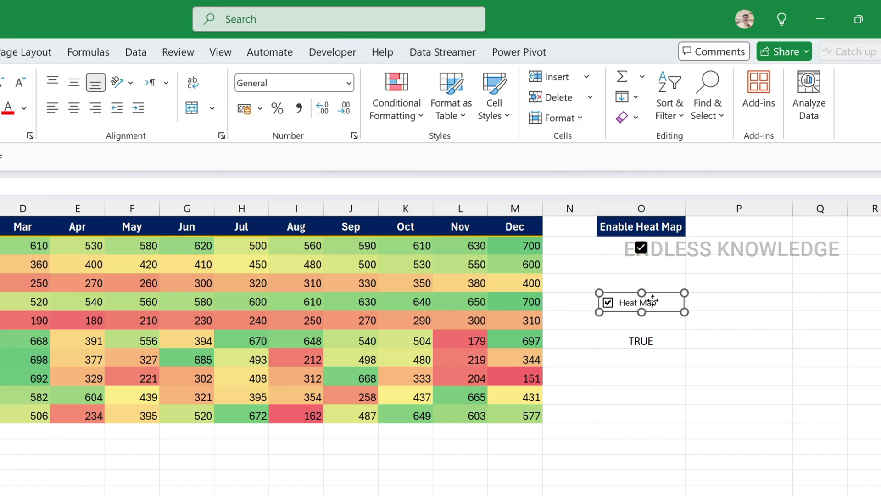
pyautogui.click(337, 54)
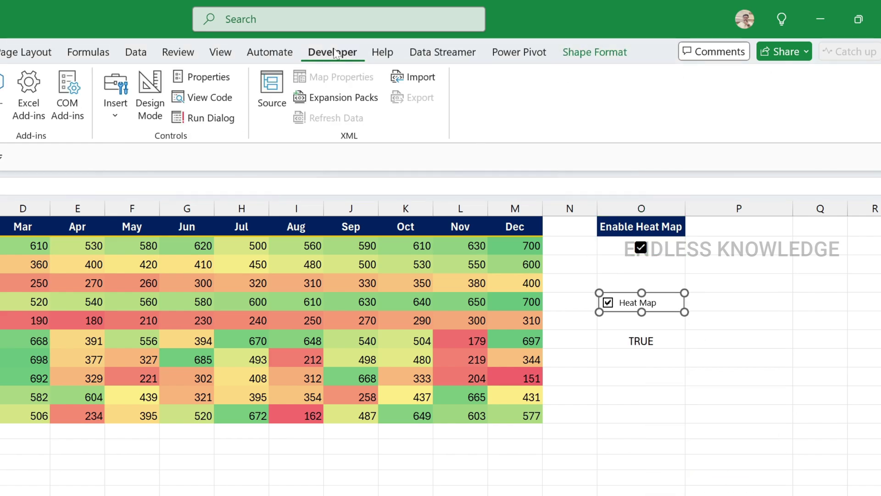
pyautogui.click(149, 103)
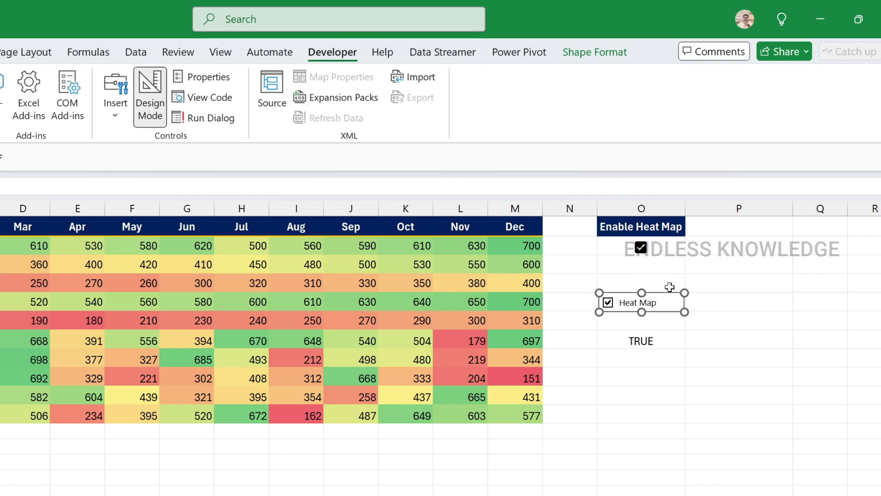
pyautogui.press('Delete')
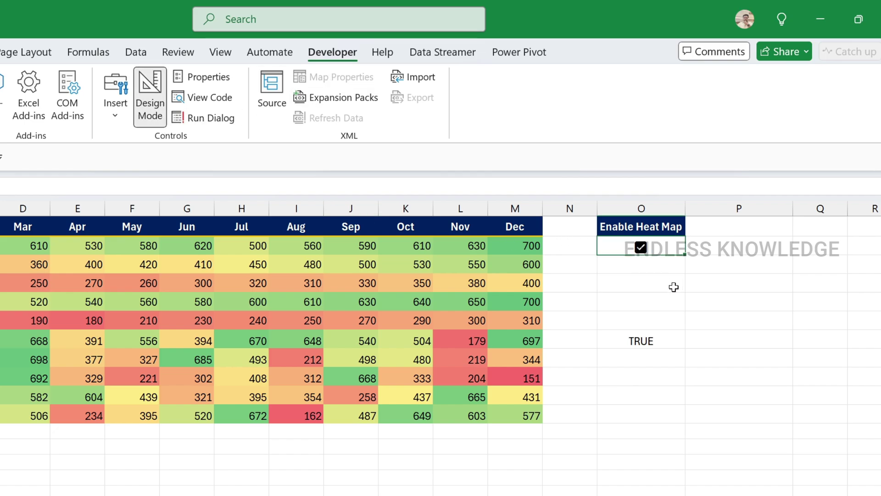
# Delete the leftover TRUE value from the linked cell O7.
pyautogui.click(652, 311)
pyautogui.click(669, 352)
pyautogui.click(668, 340)
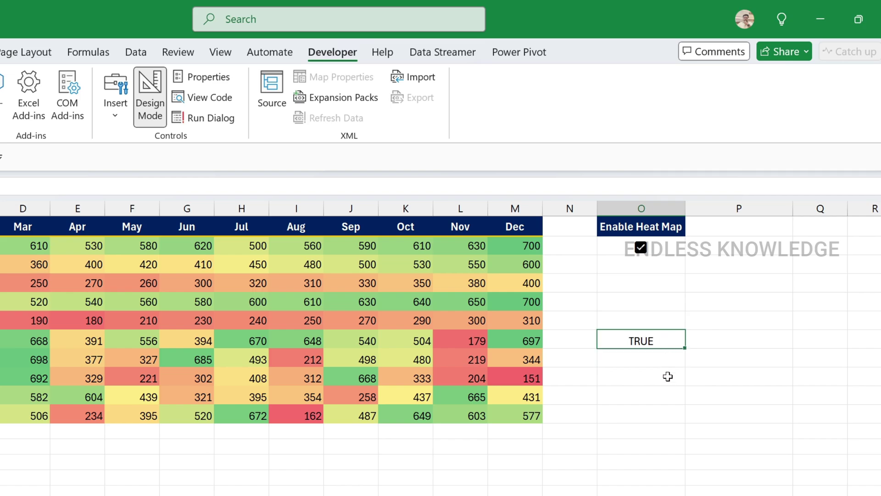
pyautogui.press('Delete')
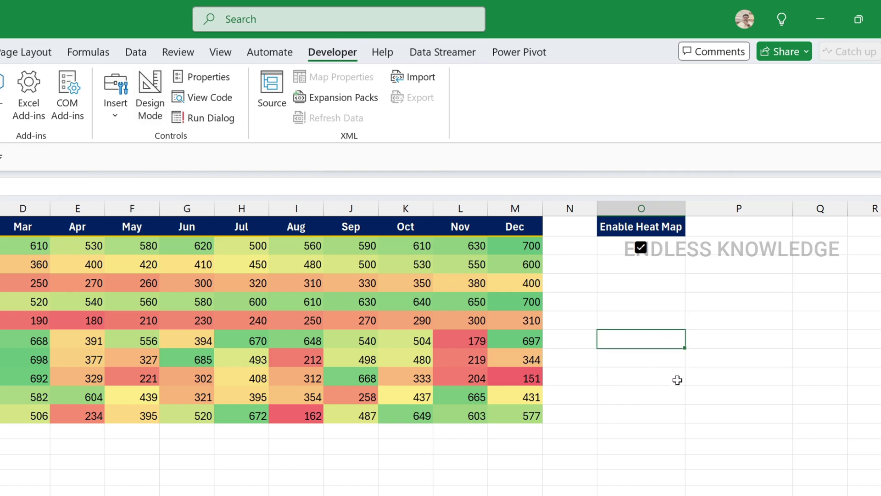
# Review the heat maps on the Custom Color scale and Basic Heat Map sheets.
pyautogui.click(69, 488)
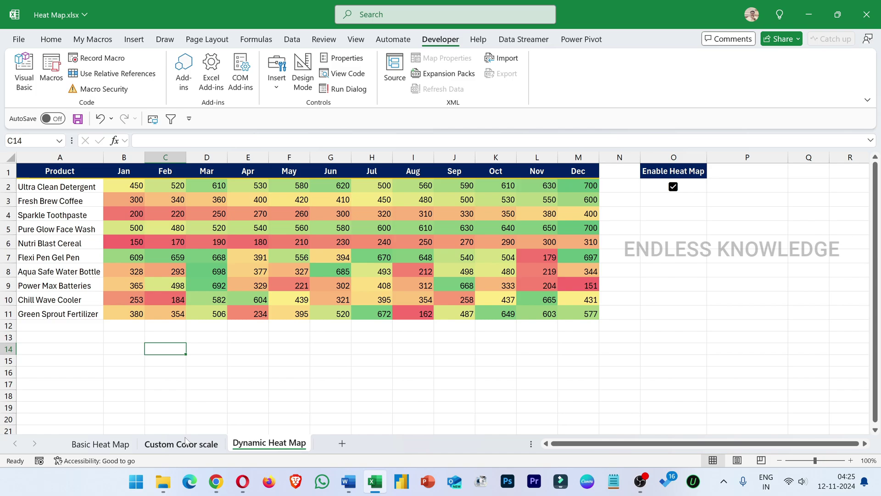
pyautogui.click(181, 444)
pyautogui.click(100, 443)
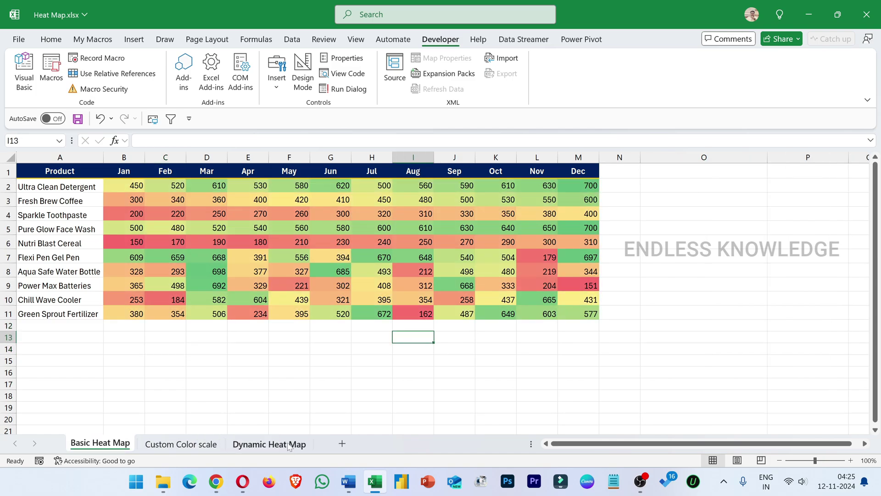